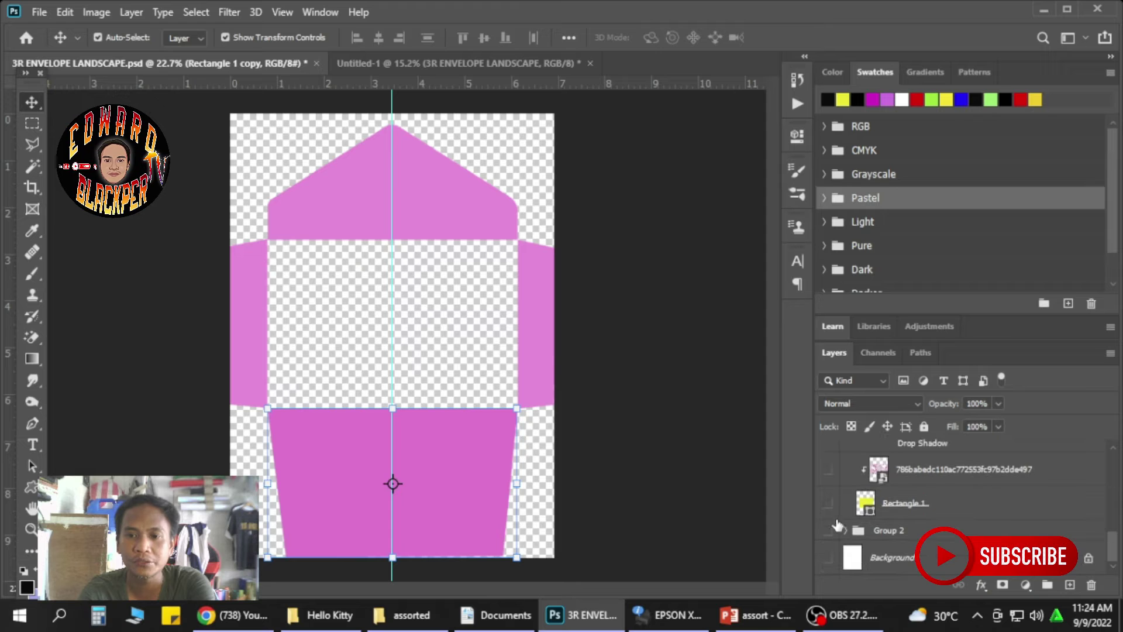
- Show the yellow Rectangle 1 layer in the envelope's centre and select the surrounding flaps one after another
{"action": "left_click", "coordinate": [828, 504]}
{"action": "left_click", "coordinate": [416, 190]}
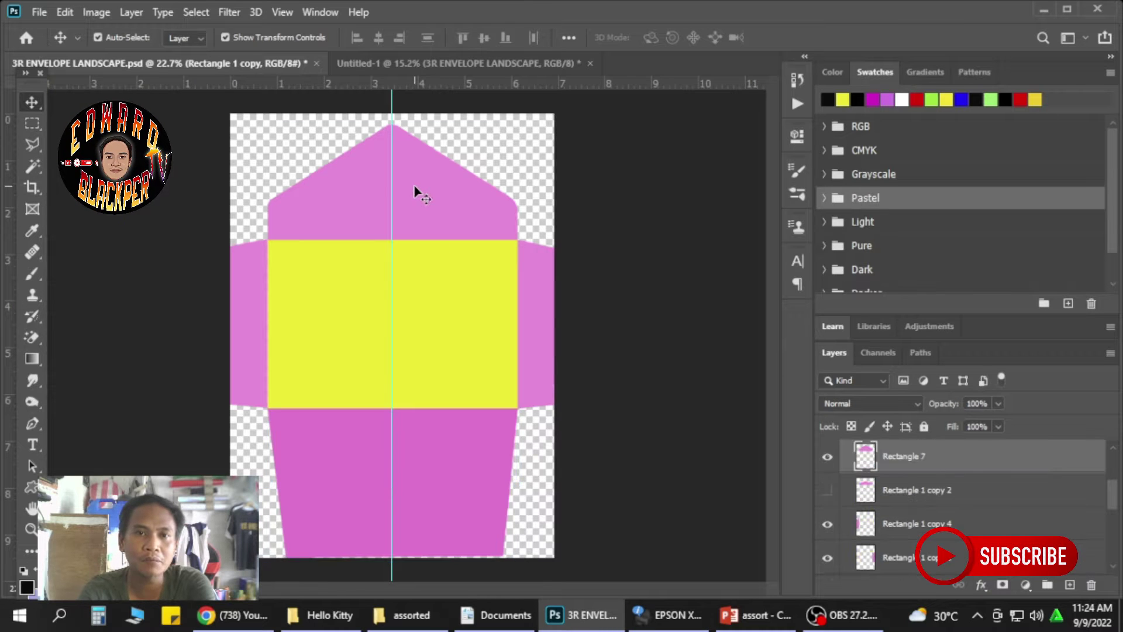
{"action": "left_click", "coordinate": [264, 293]}
{"action": "left_click", "coordinate": [305, 307]}
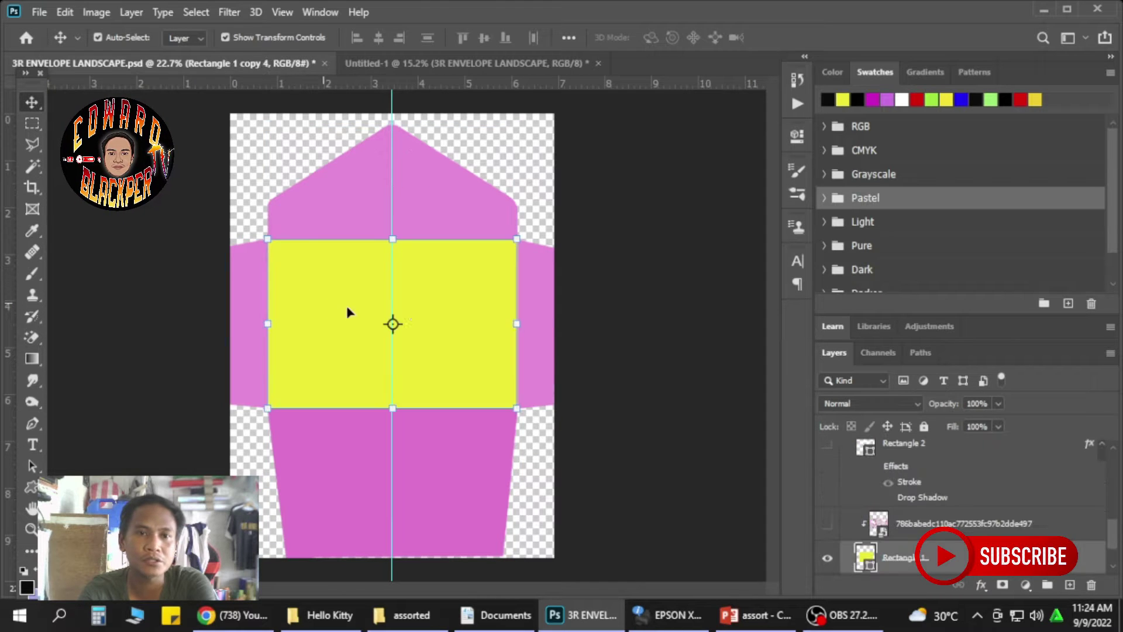
{"action": "left_click", "coordinate": [547, 325]}
{"action": "left_click", "coordinate": [476, 446]}
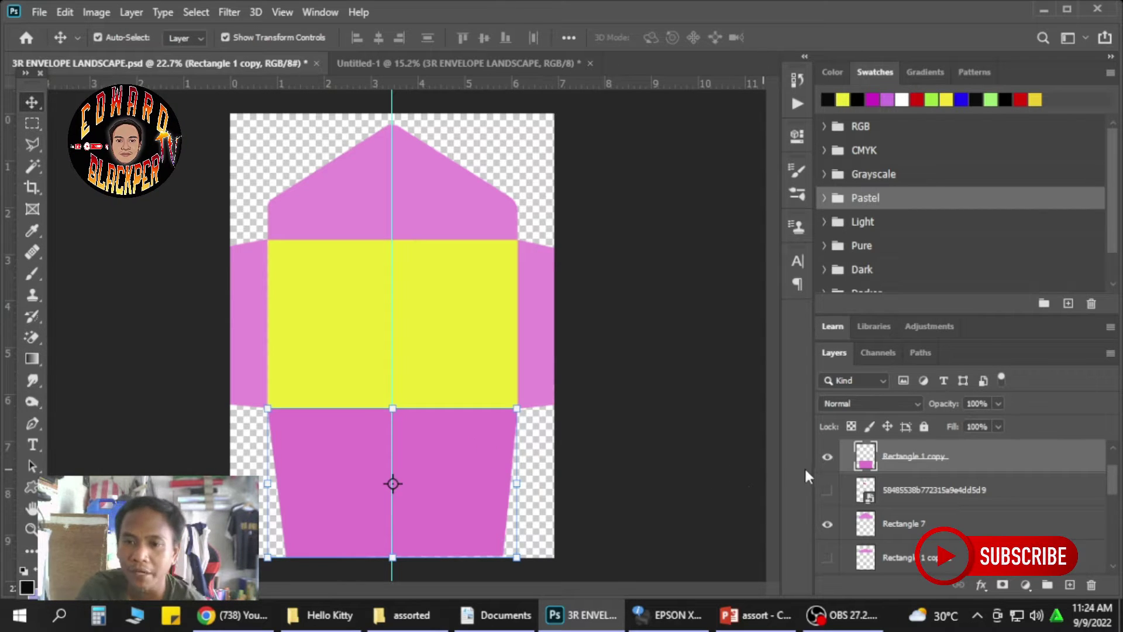
{"action": "left_click", "coordinate": [556, 378]}
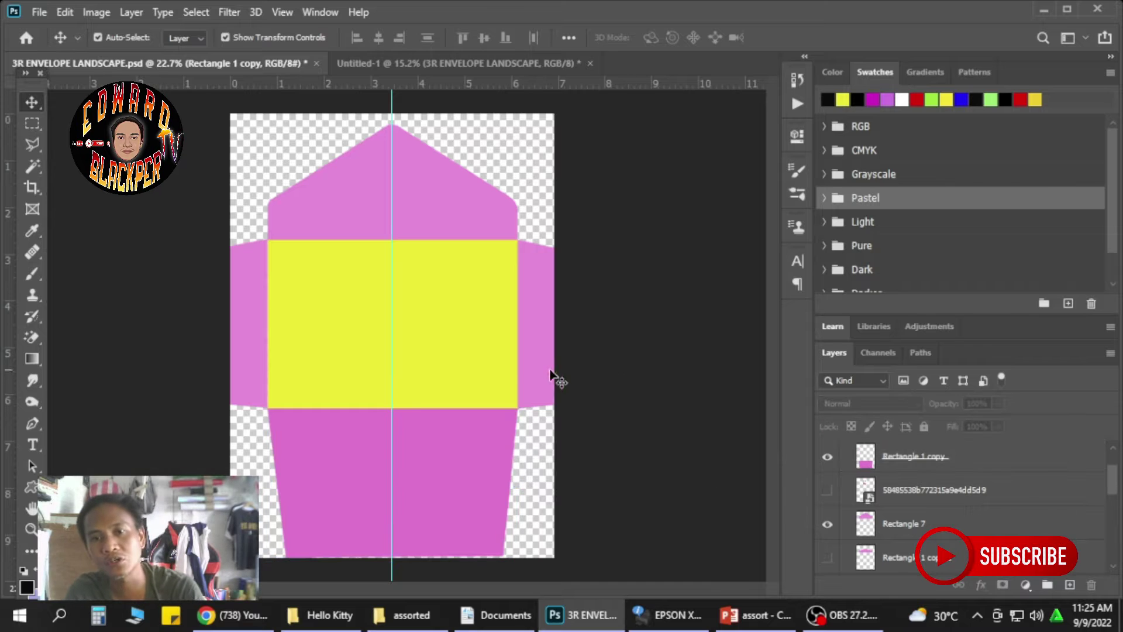
- Show the hidden Hello Kitty pattern layer above the yellow centre panel and select it
{"action": "left_click", "coordinate": [501, 359]}
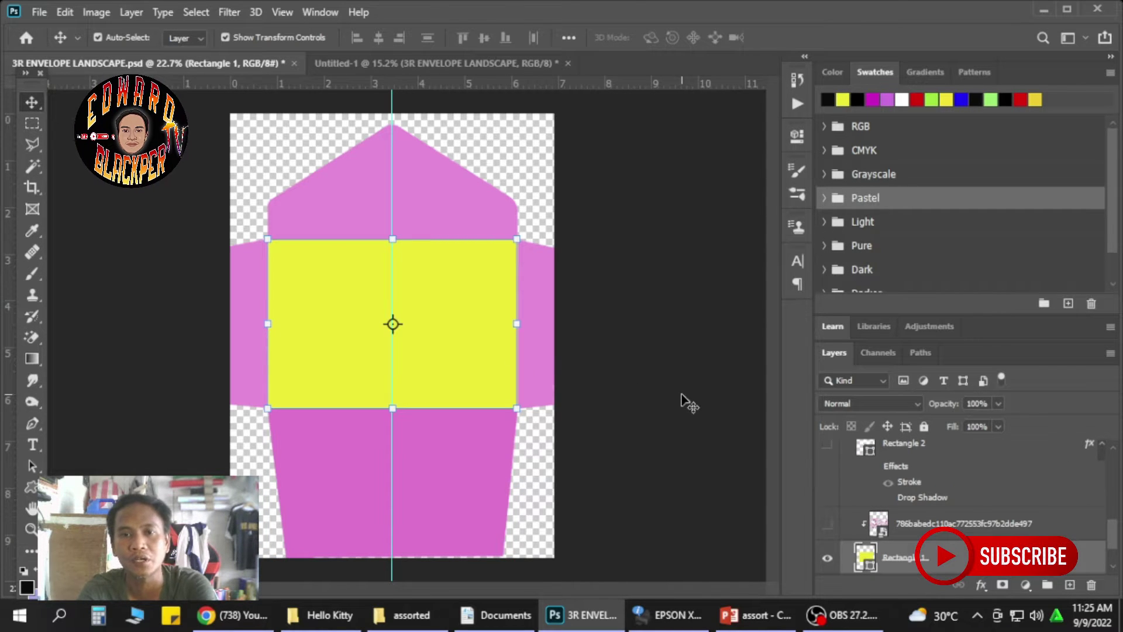
{"action": "left_click", "coordinate": [827, 526]}
{"action": "left_click", "coordinate": [489, 334]}
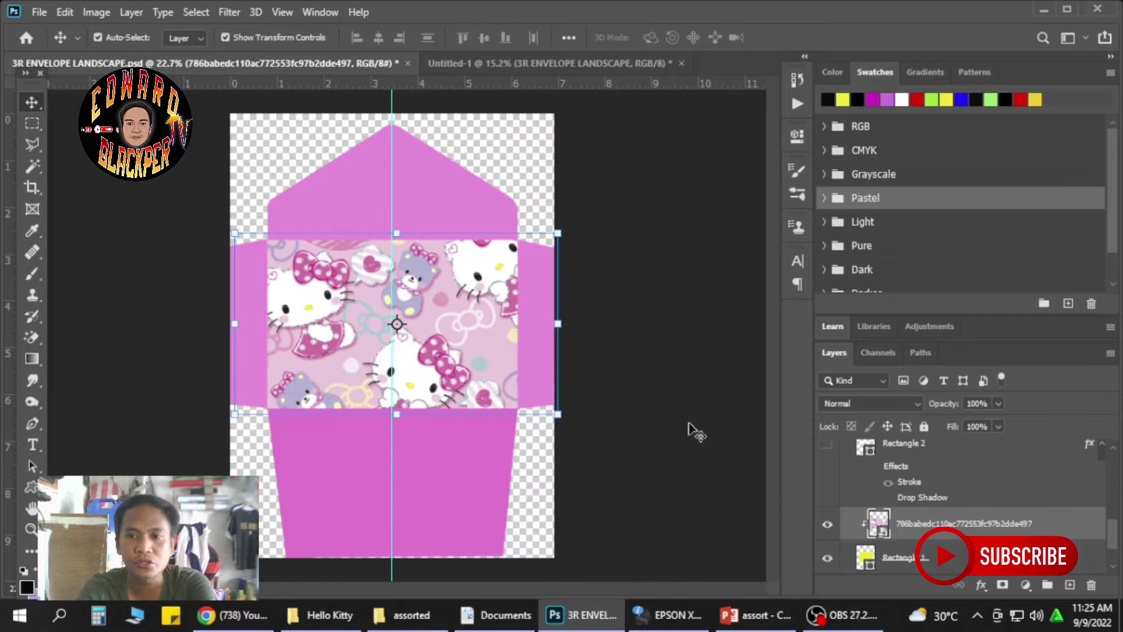
- Release the centre pattern's clipping mask and try moving the image lower on the envelope
{"action": "right_click", "coordinate": [901, 527]}
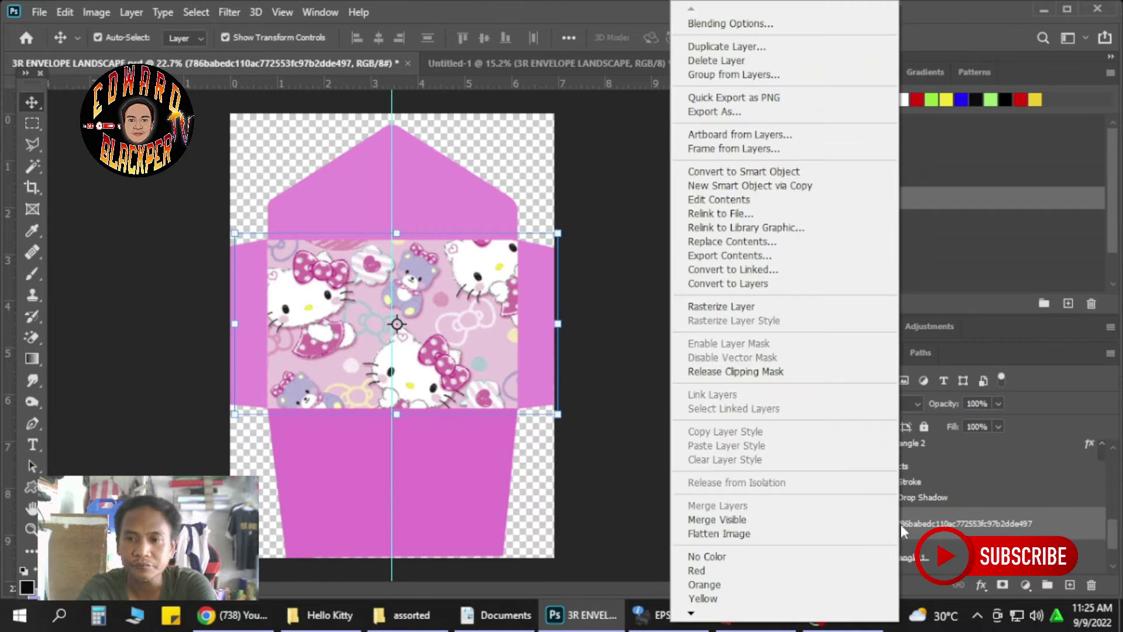
{"action": "left_click", "coordinate": [801, 371]}
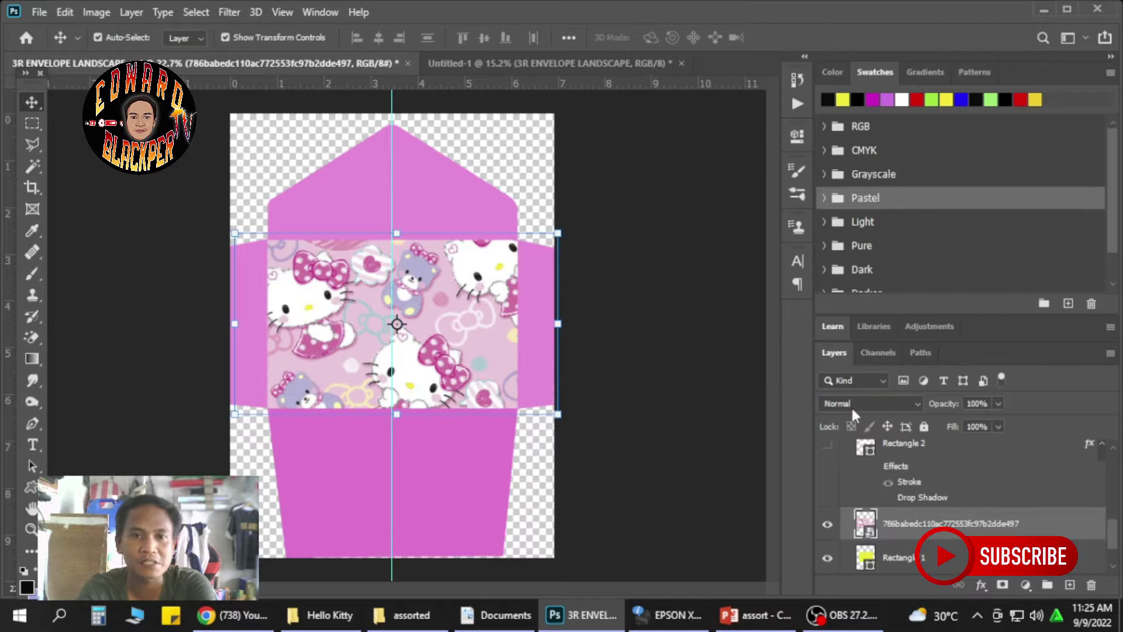
{"action": "left_click_drag", "start_coordinate": [468, 334], "coordinate": [487, 383]}
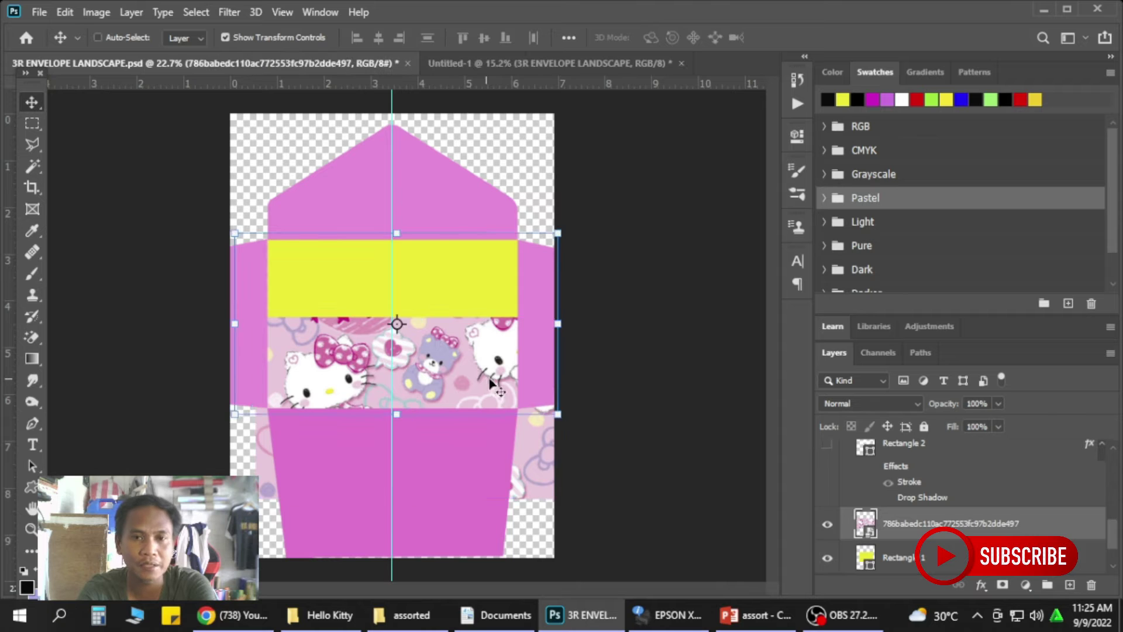
{"action": "key", "text": "ctrl+z"}
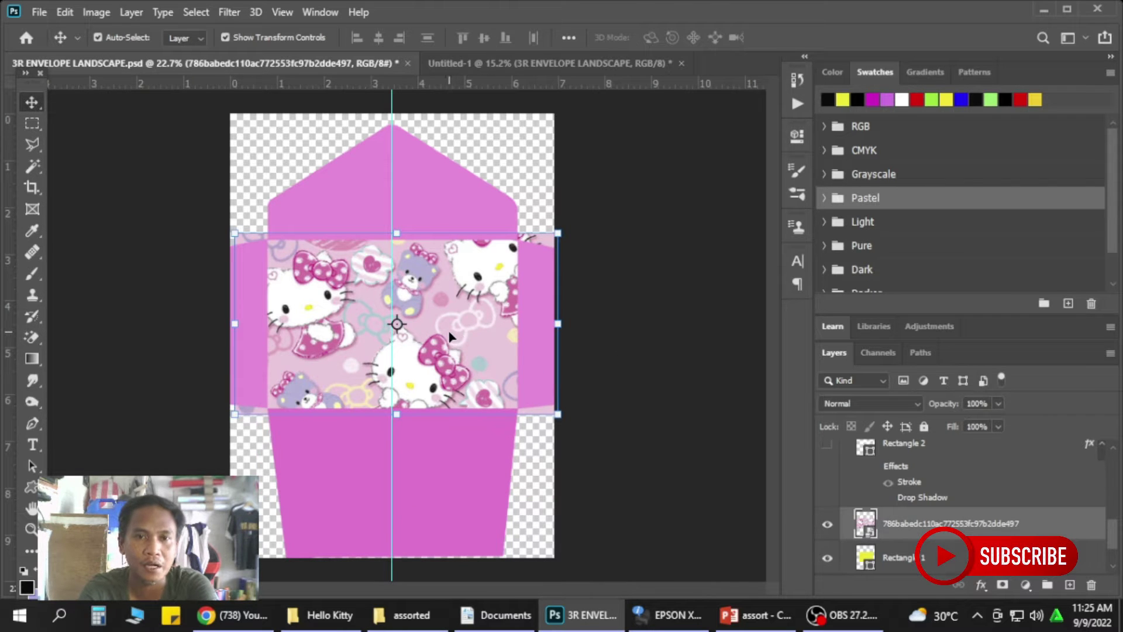
- Create a clipping mask that confines the Hello Kitty pattern to the yellow centre panel
{"action": "right_click", "coordinate": [897, 528]}
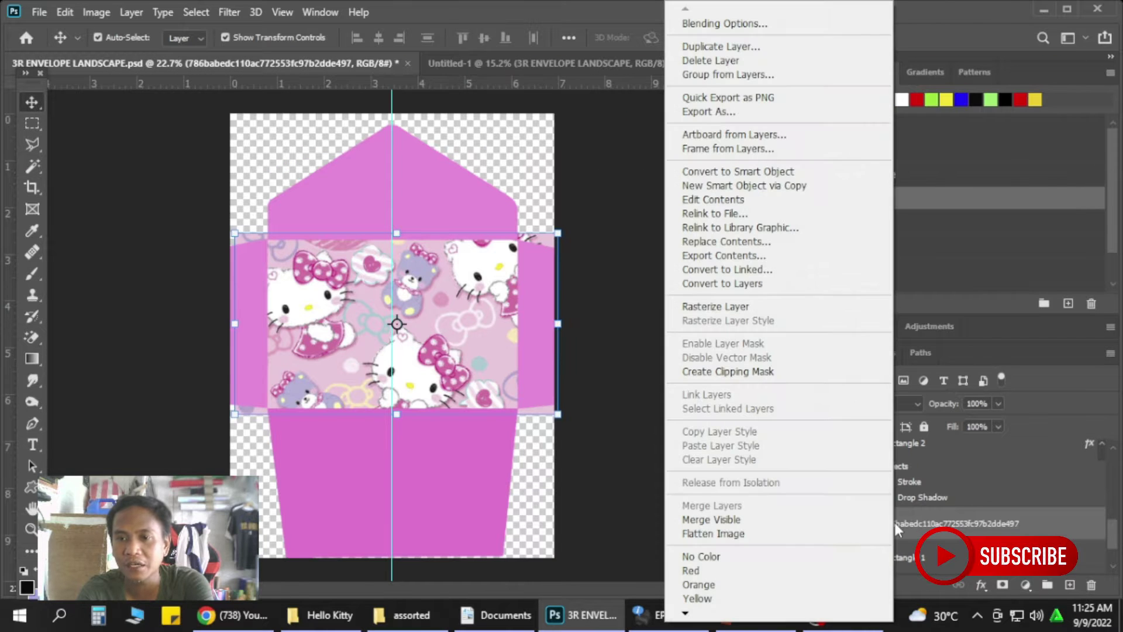
{"action": "left_click", "coordinate": [746, 375]}
{"action": "left_click", "coordinate": [571, 296]}
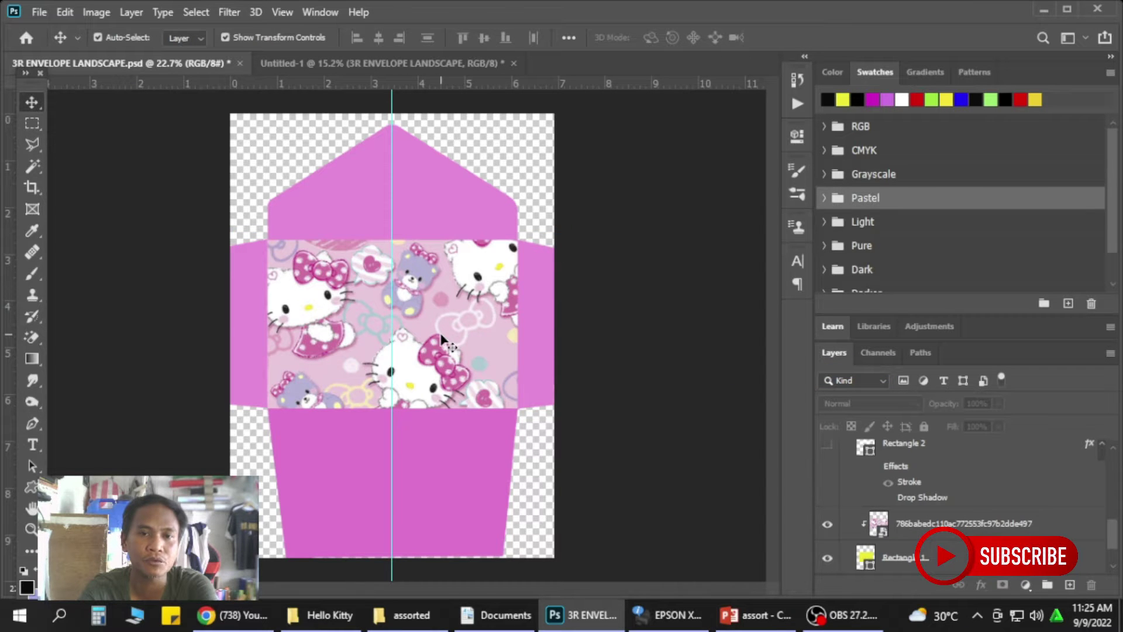
{"action": "left_click", "coordinate": [449, 359]}
- Show the hidden hello-kitty-images-background-wallpaper-preview layer over the bottom flap and select it
{"action": "left_click", "coordinate": [457, 483]}
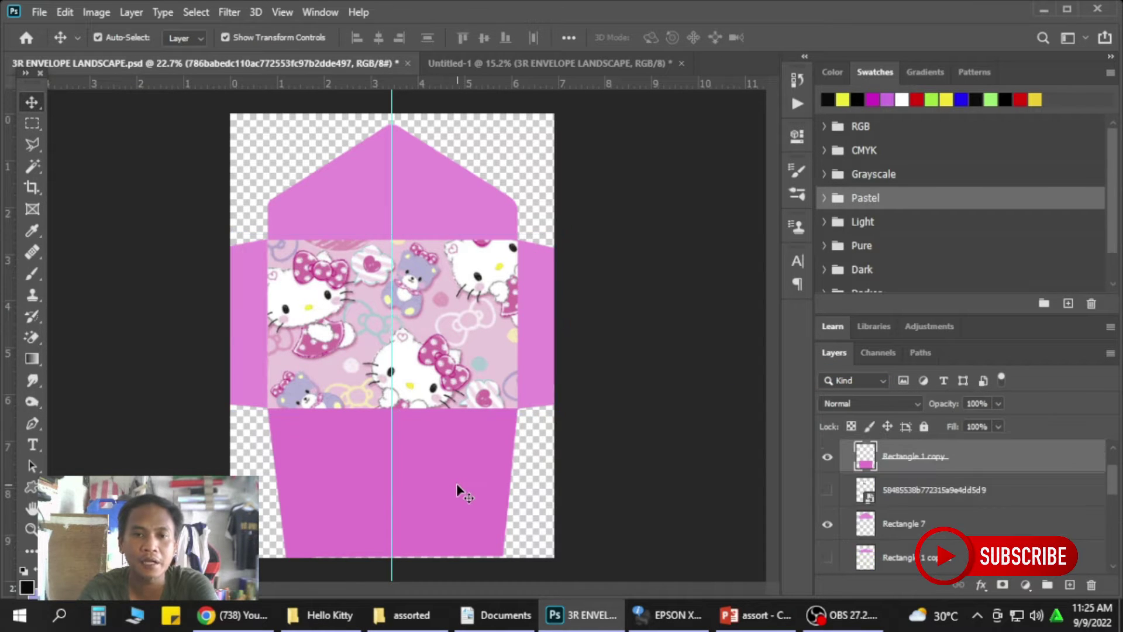
{"action": "scroll", "coordinate": [884, 496], "scroll_direction": "up", "scroll_amount": 1}
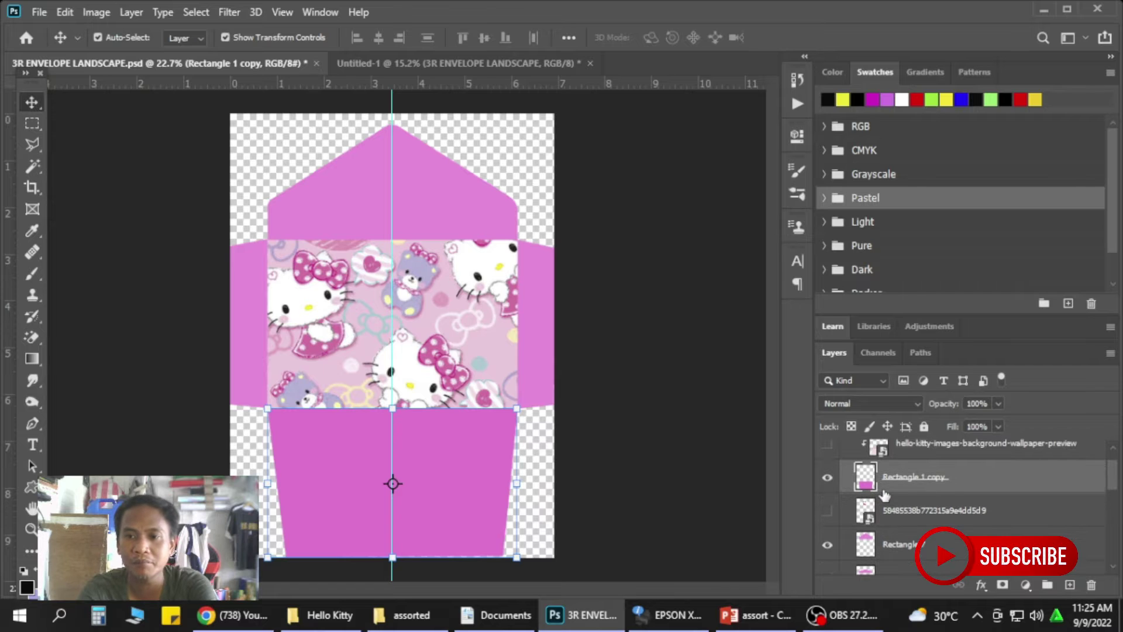
{"action": "left_click", "coordinate": [827, 447]}
{"action": "left_click", "coordinate": [482, 494]}
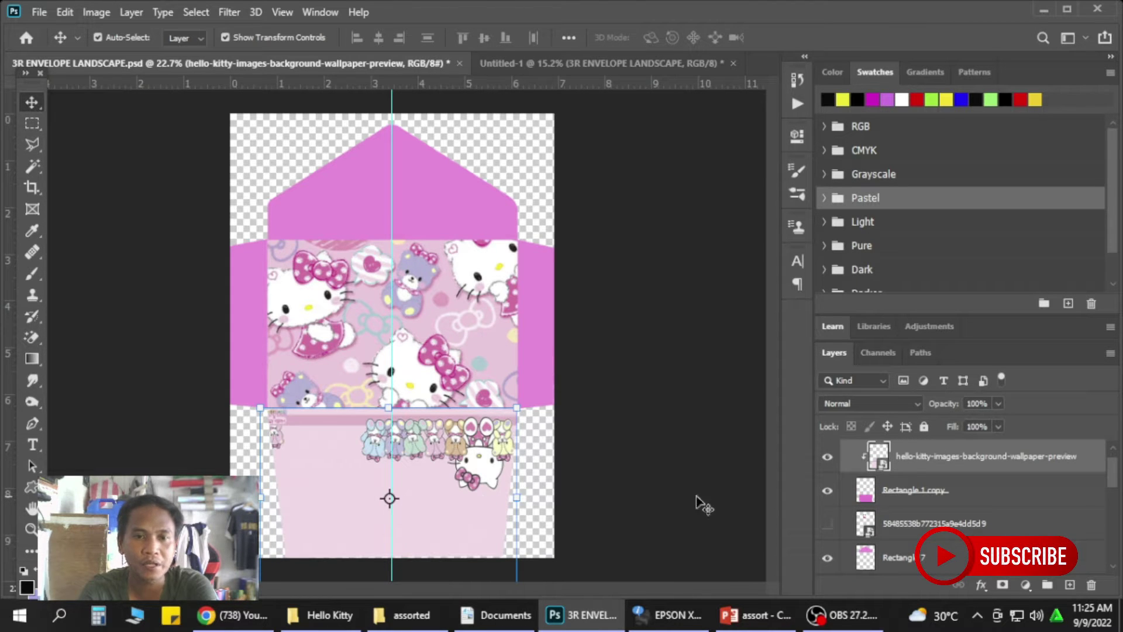
- Release the bottom flap wallpaper's clipping mask and try moving the image up over the centre panel
{"action": "right_click", "coordinate": [917, 461]}
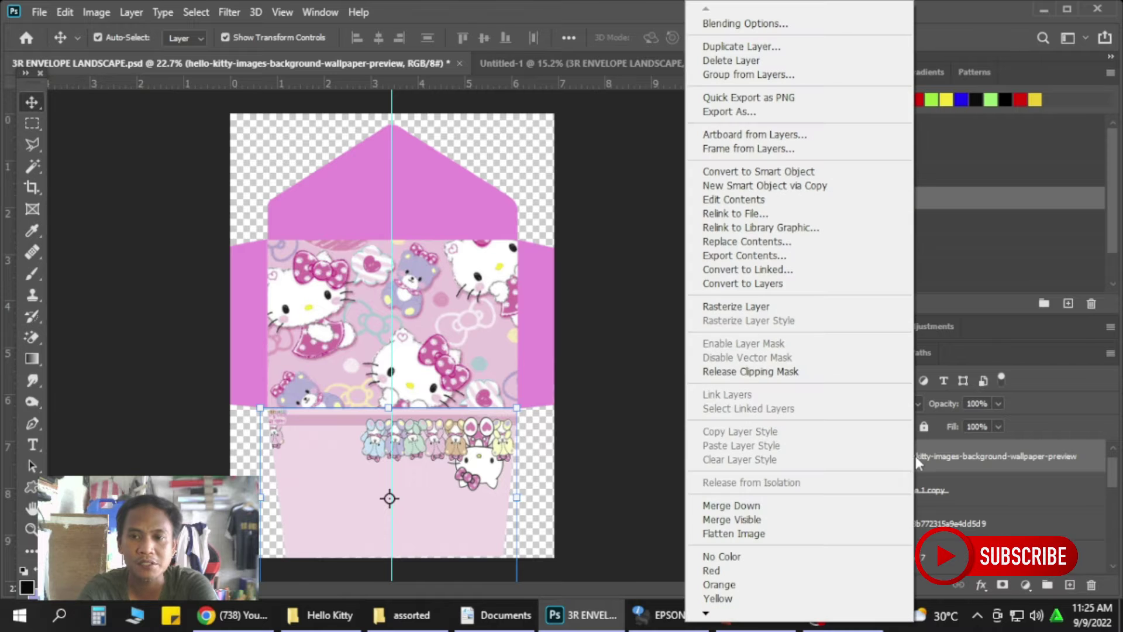
{"action": "left_click", "coordinate": [793, 372]}
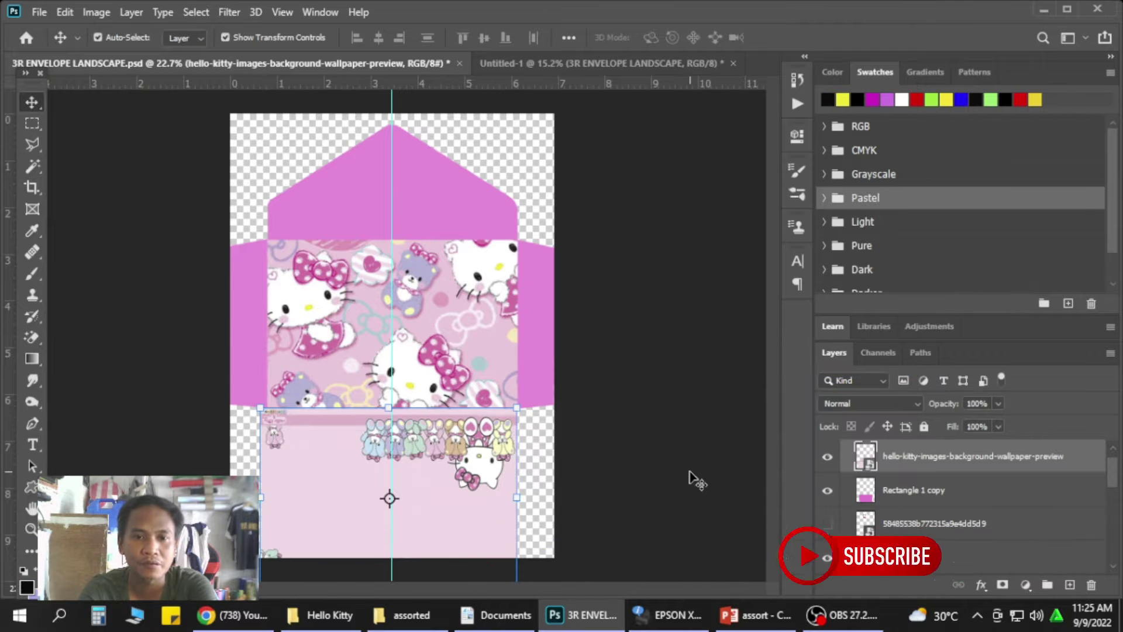
{"action": "left_click_drag", "start_coordinate": [474, 413], "coordinate": [513, 185]}
{"action": "left_click", "coordinate": [467, 460]}
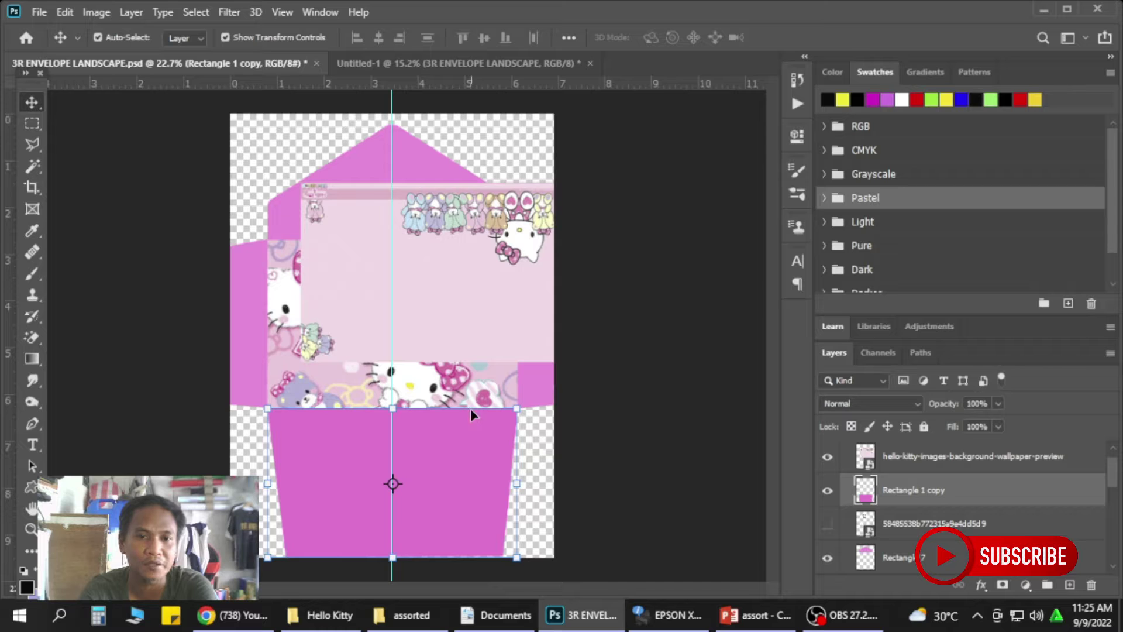
{"action": "key", "text": "ctrl+z"}
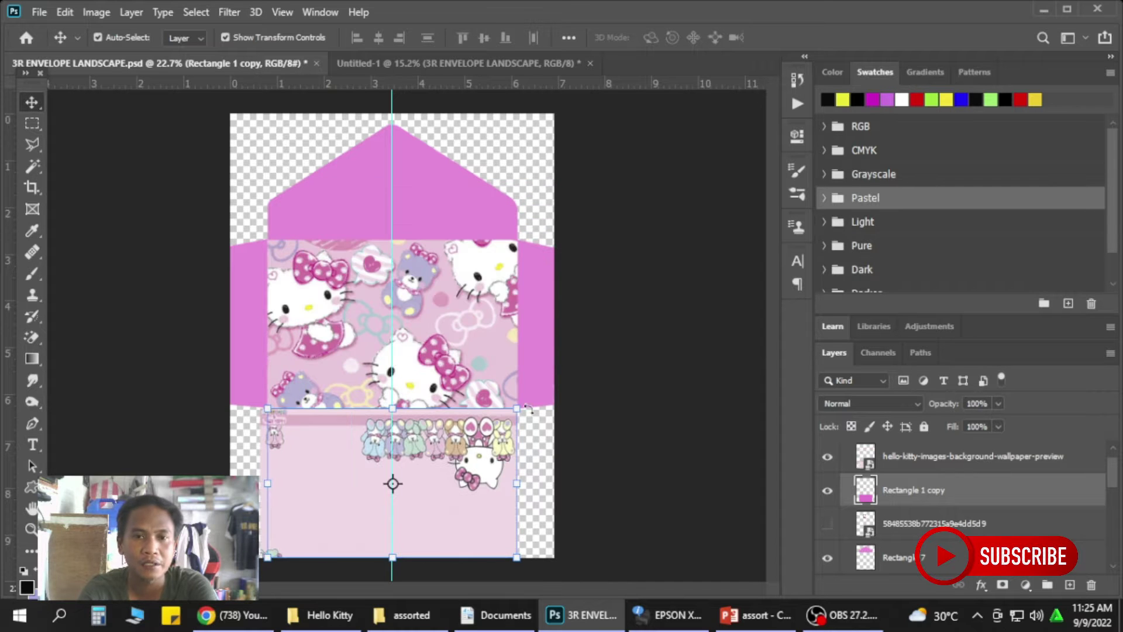
- Create a clipping mask that confines the hello-kitty wallpaper image to the bottom flap
{"action": "left_click", "coordinate": [960, 468]}
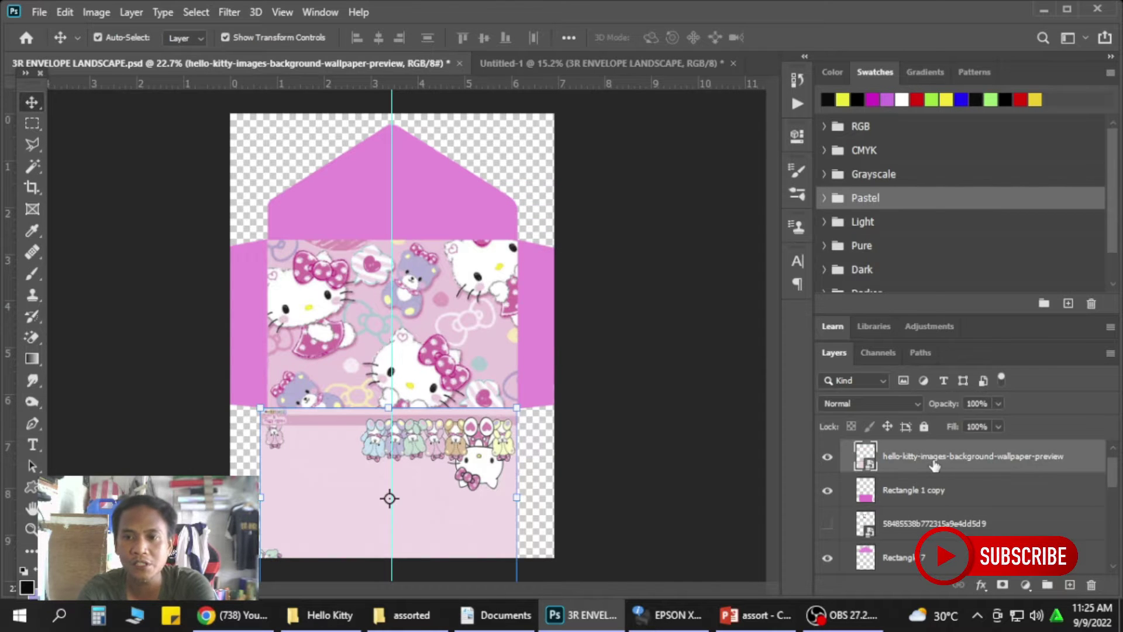
{"action": "right_click", "coordinate": [935, 465]}
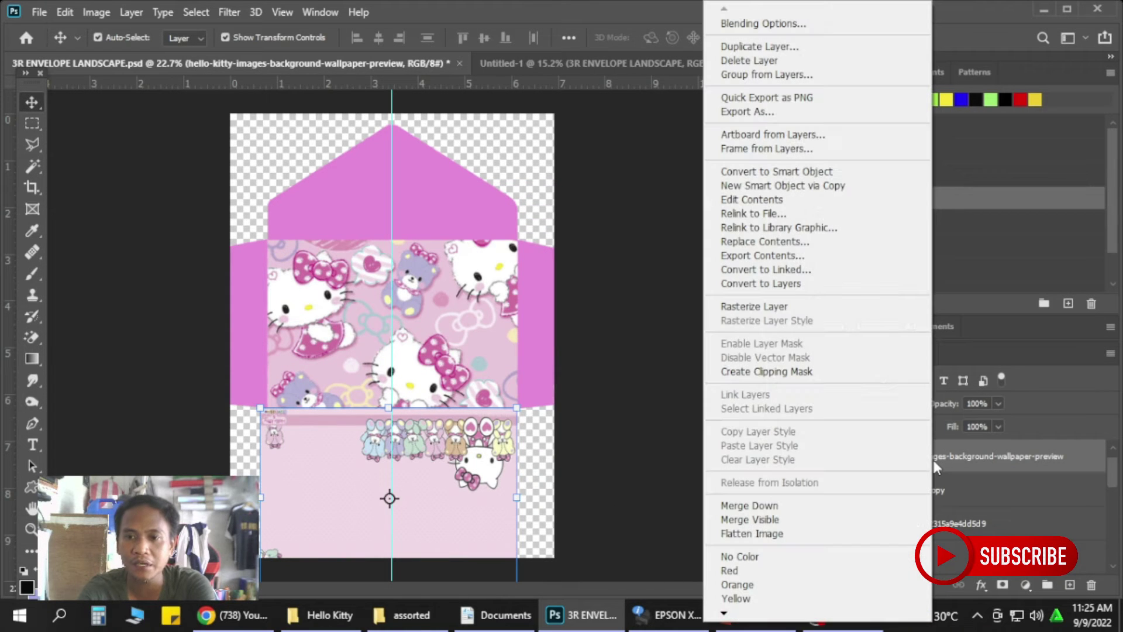
{"action": "left_click", "coordinate": [799, 372]}
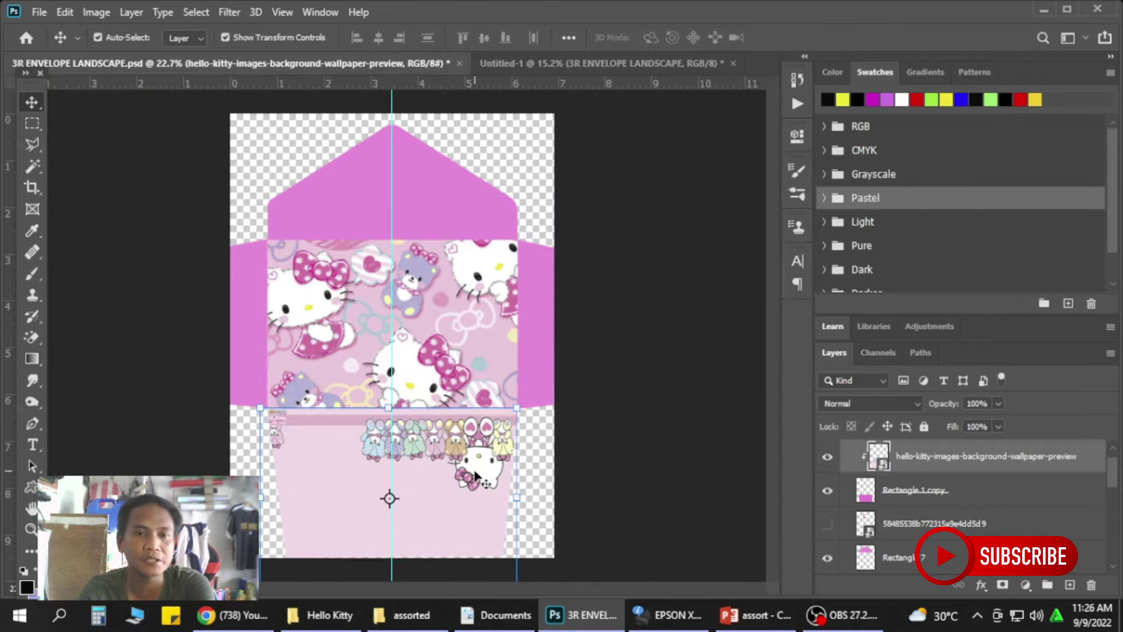
- Show the hidden Hello Kitty character layer on the triangular top flap and select it
{"action": "left_click", "coordinate": [431, 237]}
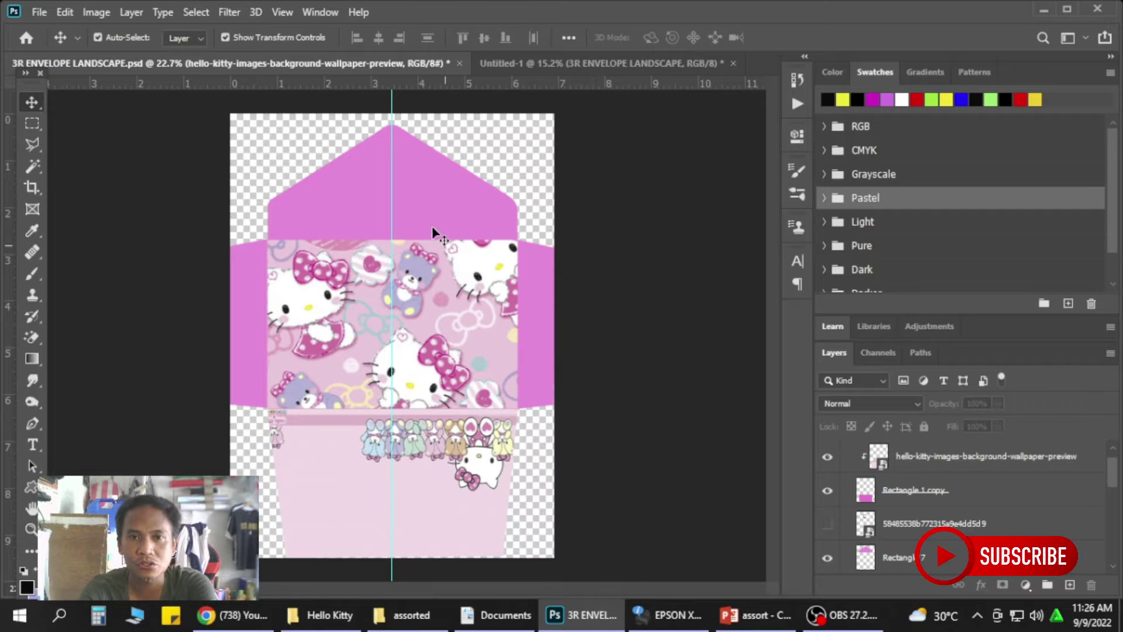
{"action": "scroll", "coordinate": [950, 455], "scroll_direction": "up", "scroll_amount": 1}
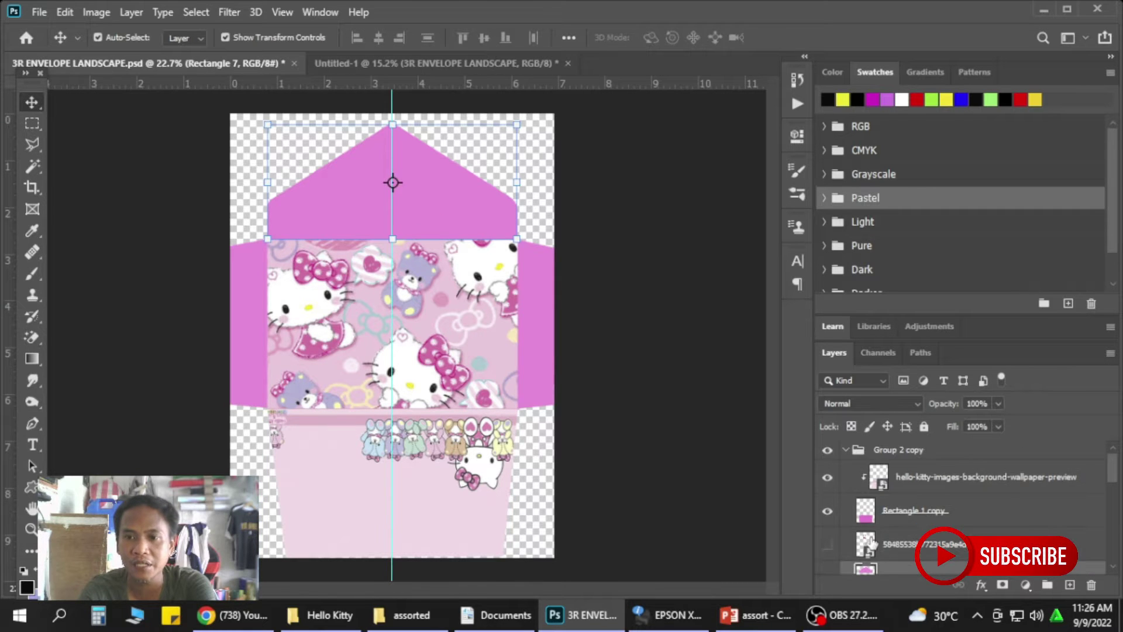
{"action": "scroll", "coordinate": [875, 543], "scroll_direction": "down", "scroll_amount": 2}
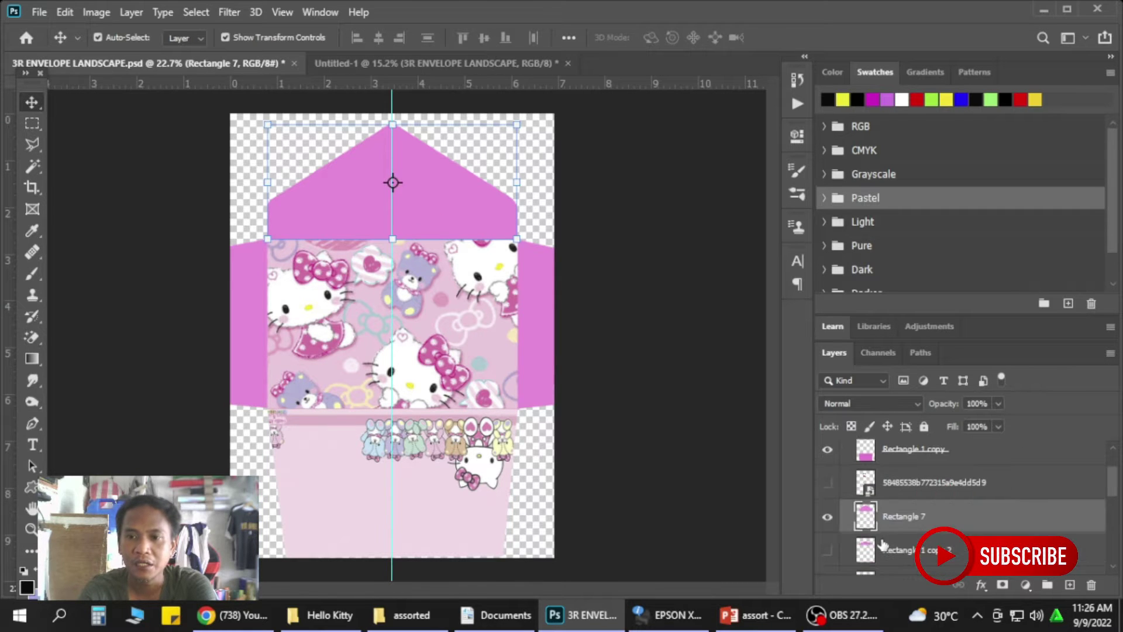
{"action": "left_click", "coordinate": [827, 483]}
{"action": "left_click", "coordinate": [435, 203]}
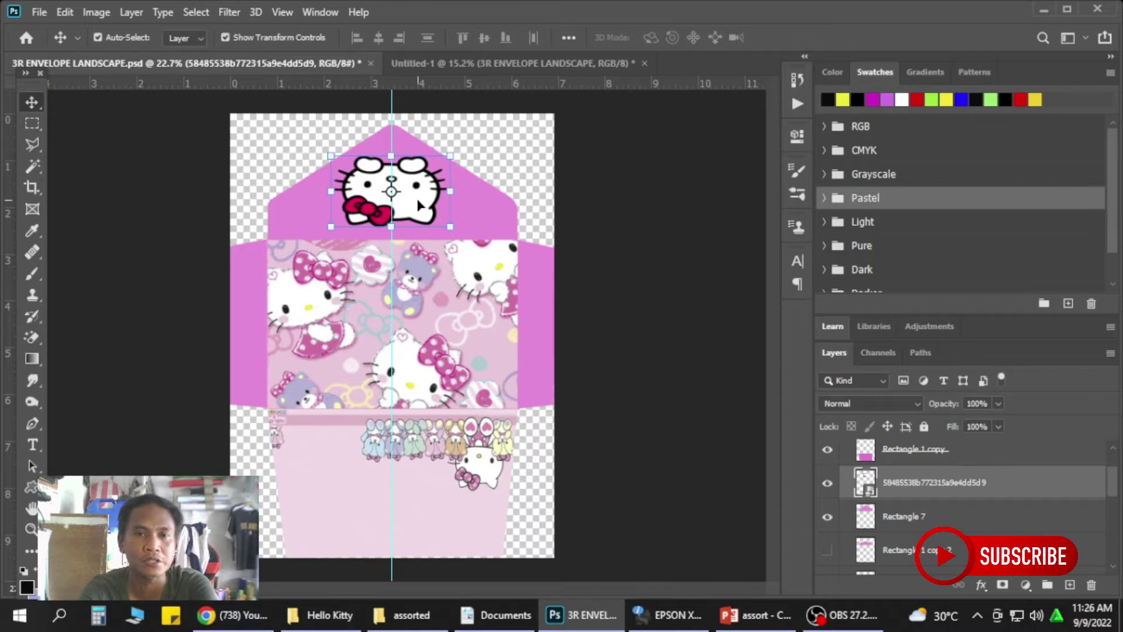
- Centre the Hello Kitty character on the vertical guide through the tip of the top flap
{"action": "mouse_move", "coordinate": [418, 205]}
{"action": "left_mouse_down"}
{"action": "mouse_move", "coordinate": [404, 204]}
{"action": "mouse_move", "coordinate": [457, 205]}
{"action": "mouse_move", "coordinate": [435, 206]}
{"action": "left_mouse_up"}
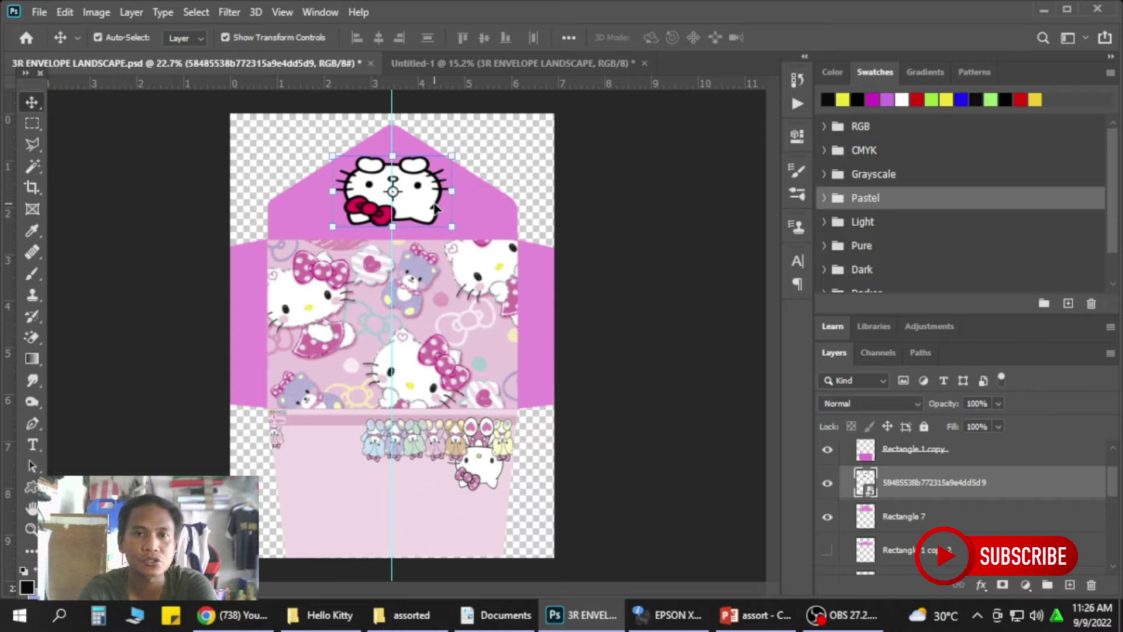
{"action": "left_click", "coordinate": [603, 211]}
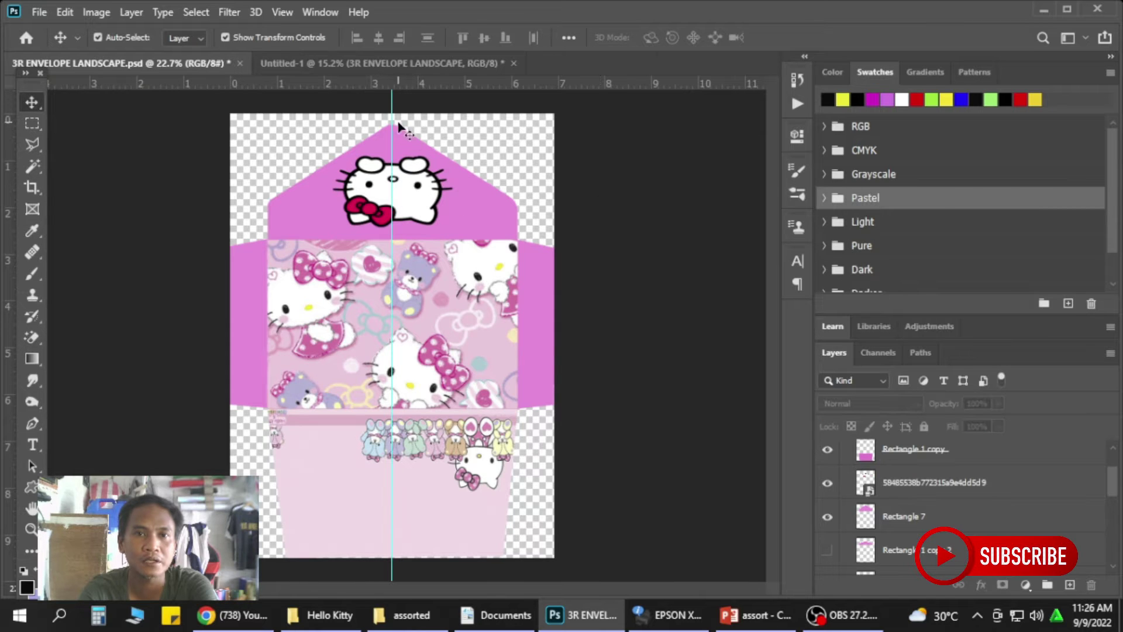
{"action": "mouse_move", "coordinate": [393, 105]}
{"action": "left_mouse_down"}
{"action": "mouse_move", "coordinate": [229, 108]}
{"action": "mouse_move", "coordinate": [392, 109]}
{"action": "left_mouse_up"}
{"action": "left_click", "coordinate": [477, 213]}
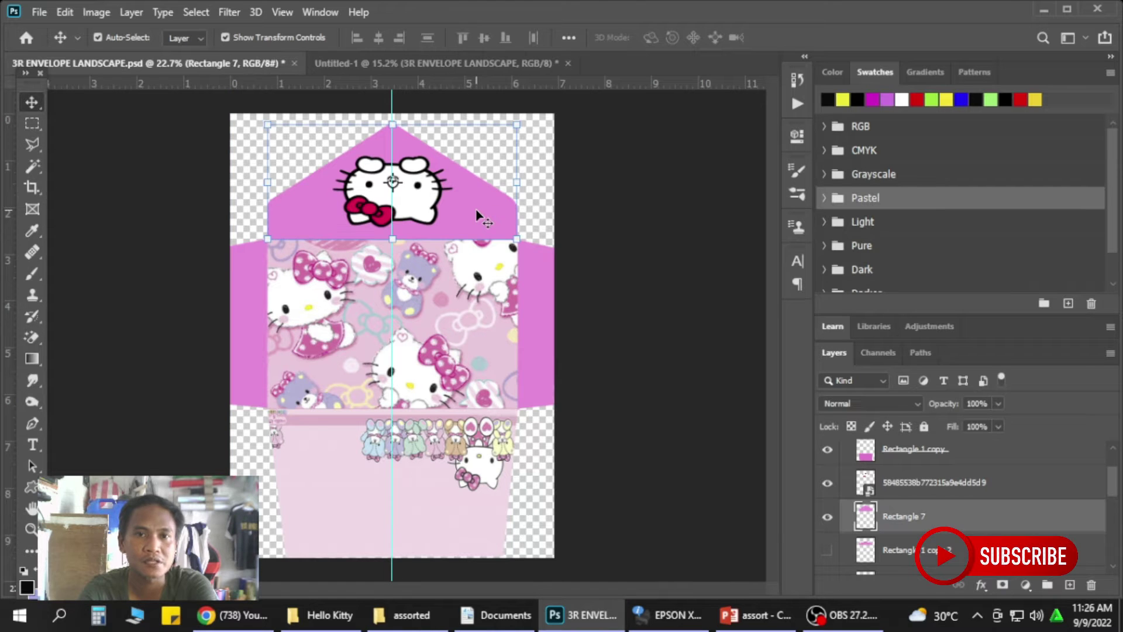
{"action": "left_click", "coordinate": [417, 198]}
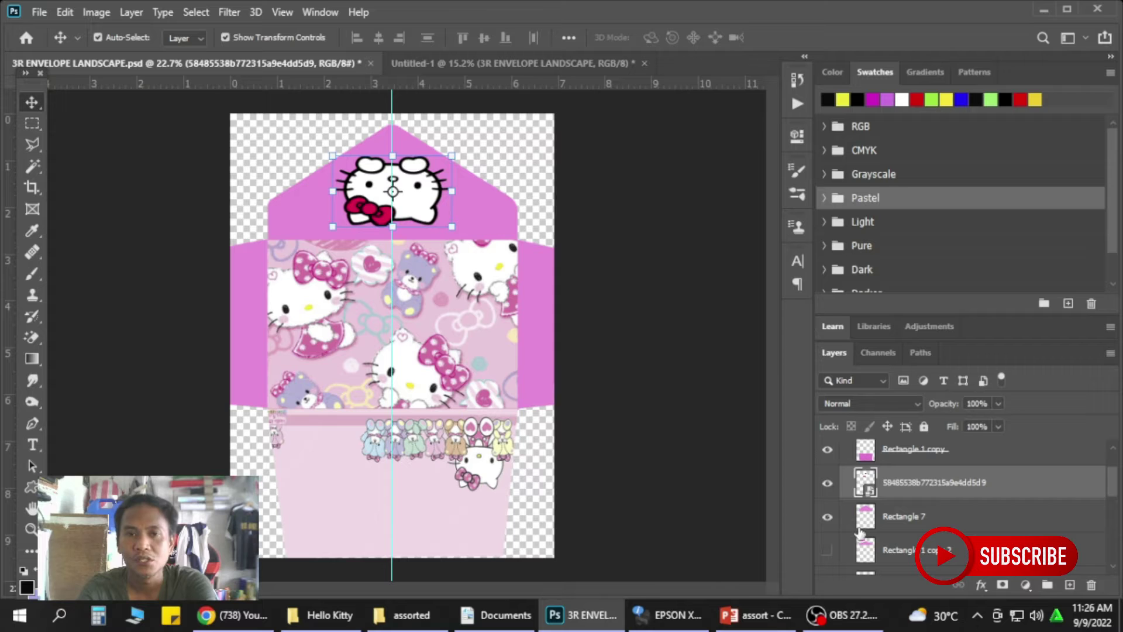
- Show the hidden white Rectangle 2 name bar over the centre panel's pattern and select it
{"action": "left_click", "coordinate": [459, 360]}
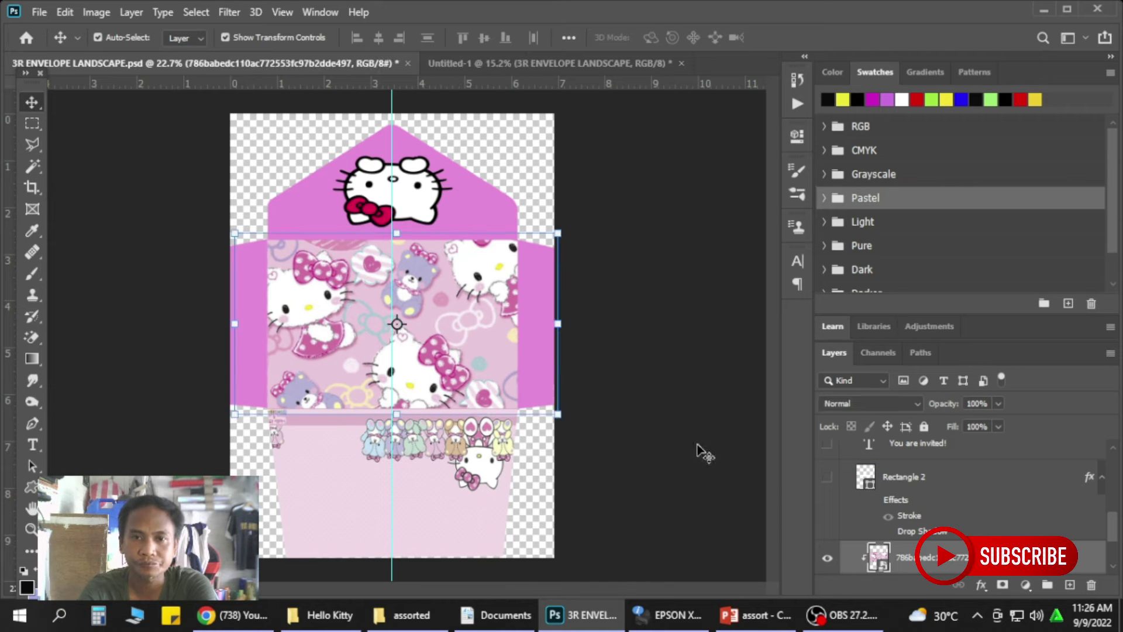
{"action": "scroll", "coordinate": [872, 516], "scroll_direction": "up", "scroll_amount": 1}
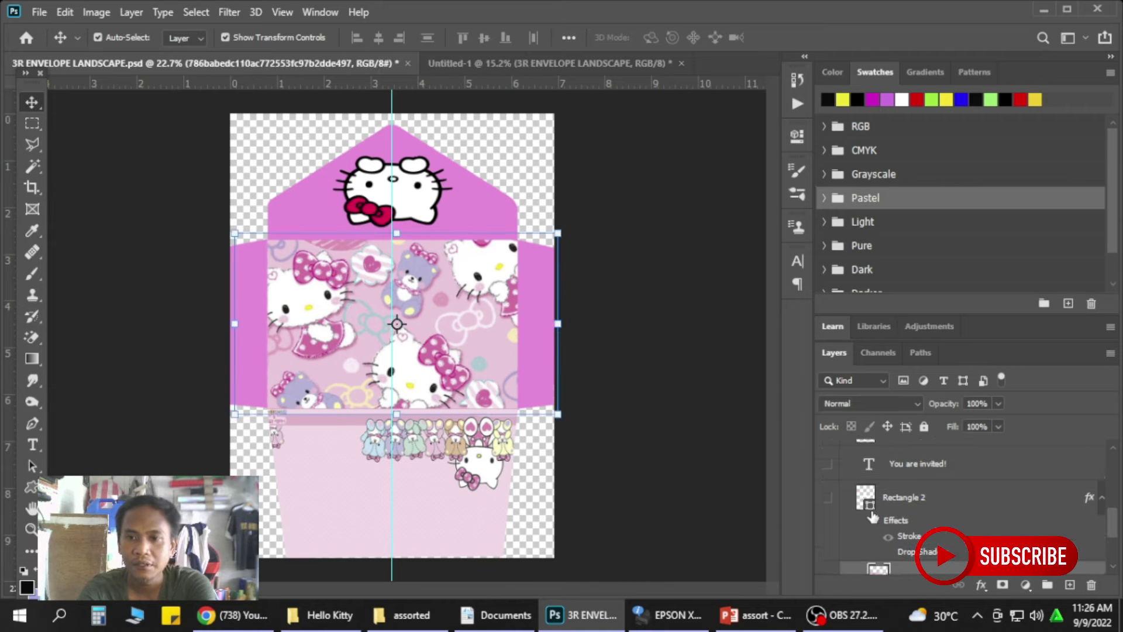
{"action": "left_click", "coordinate": [826, 500]}
{"action": "left_click", "coordinate": [430, 318]}
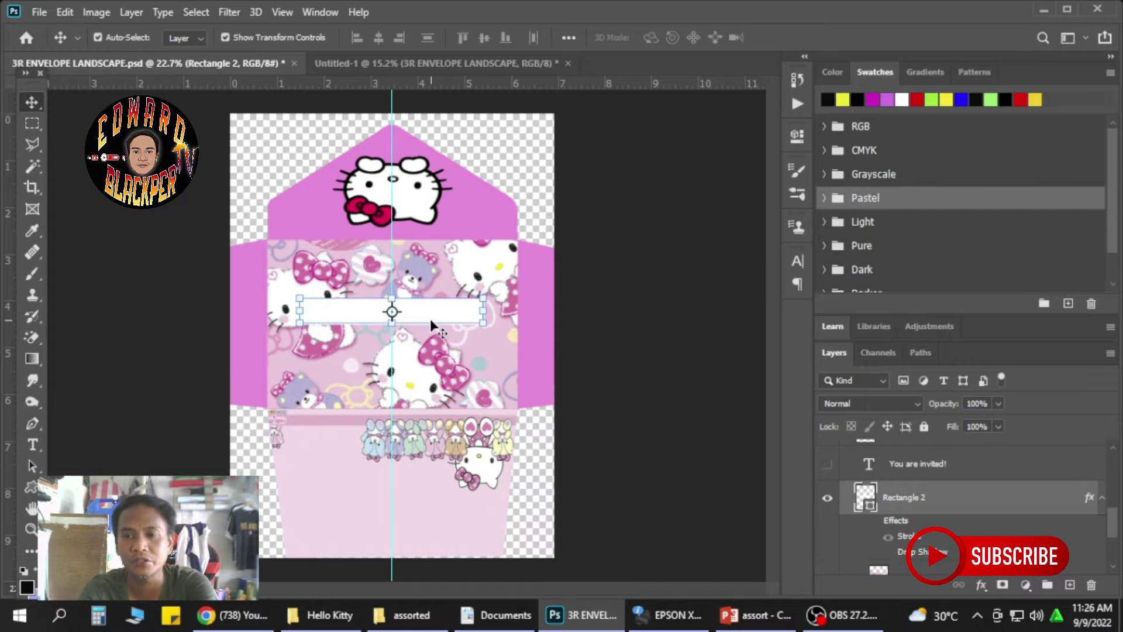
- Show the hidden "You are invited!" text layer above the white bar and select it
{"action": "left_click", "coordinate": [824, 464]}
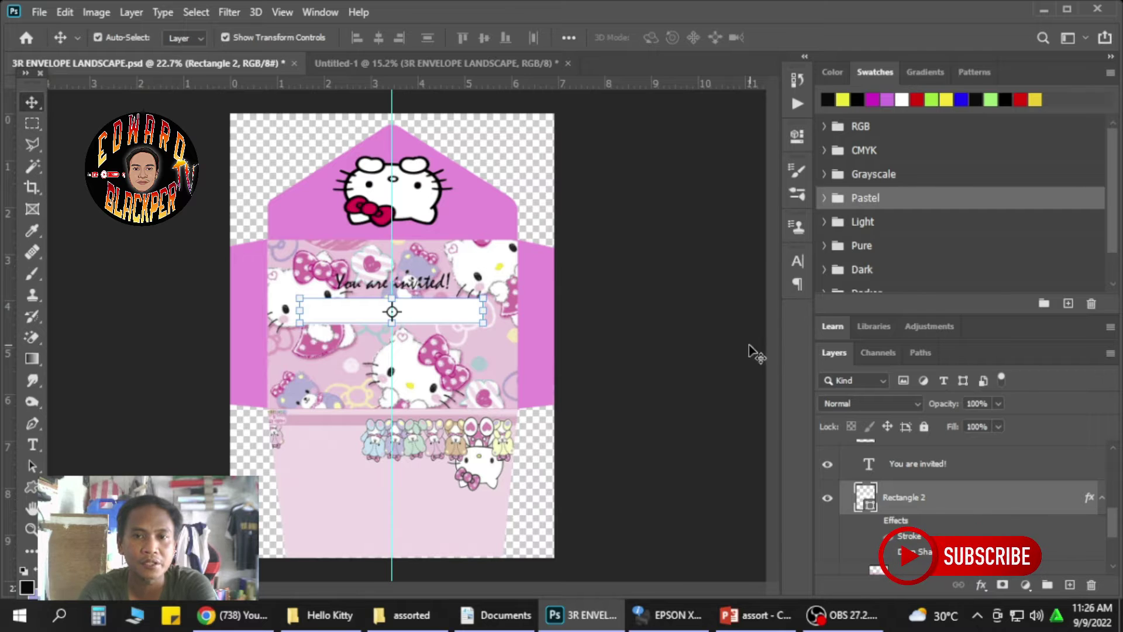
{"action": "left_click", "coordinate": [691, 358]}
{"action": "left_click", "coordinate": [433, 289]}
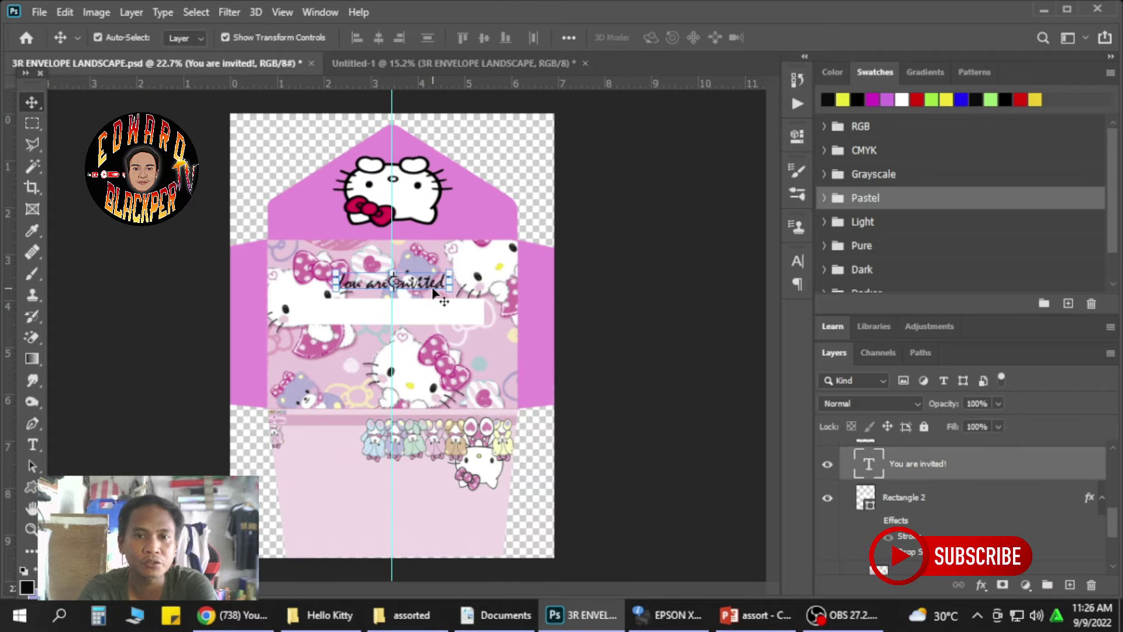
- Try moving the "You are invited!" text sideways and recolouring it yellow and red, undoing both the move and the recolouring
{"action": "left_click_drag", "start_coordinate": [433, 287], "coordinate": [506, 285]}
{"action": "key", "text": "ctrl+z"}
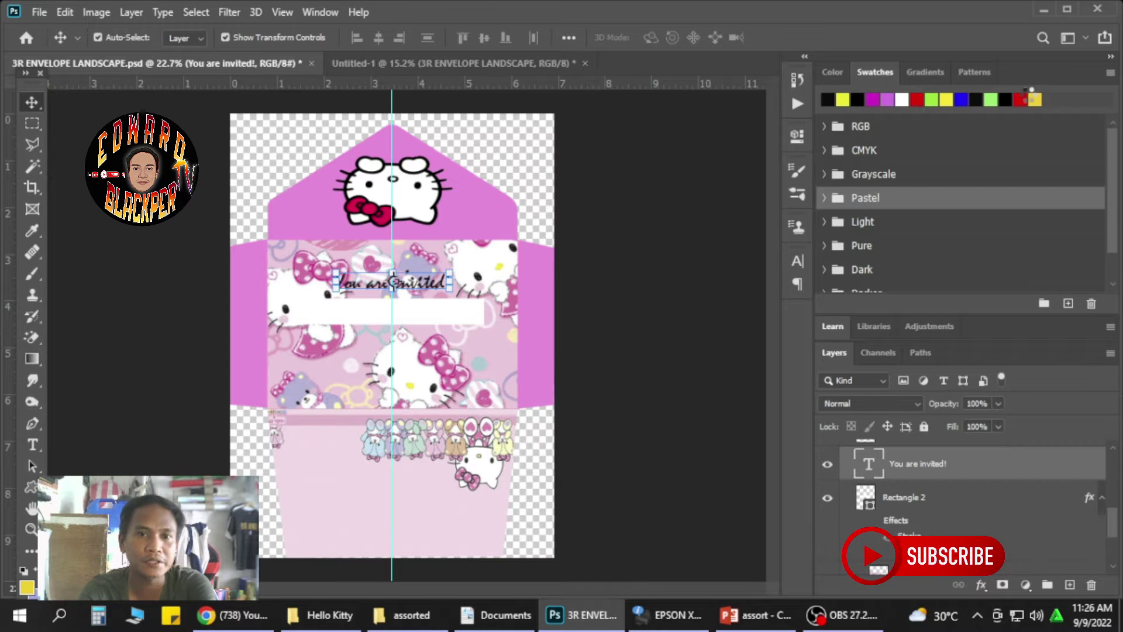
{"action": "left_click", "coordinate": [1033, 98]}
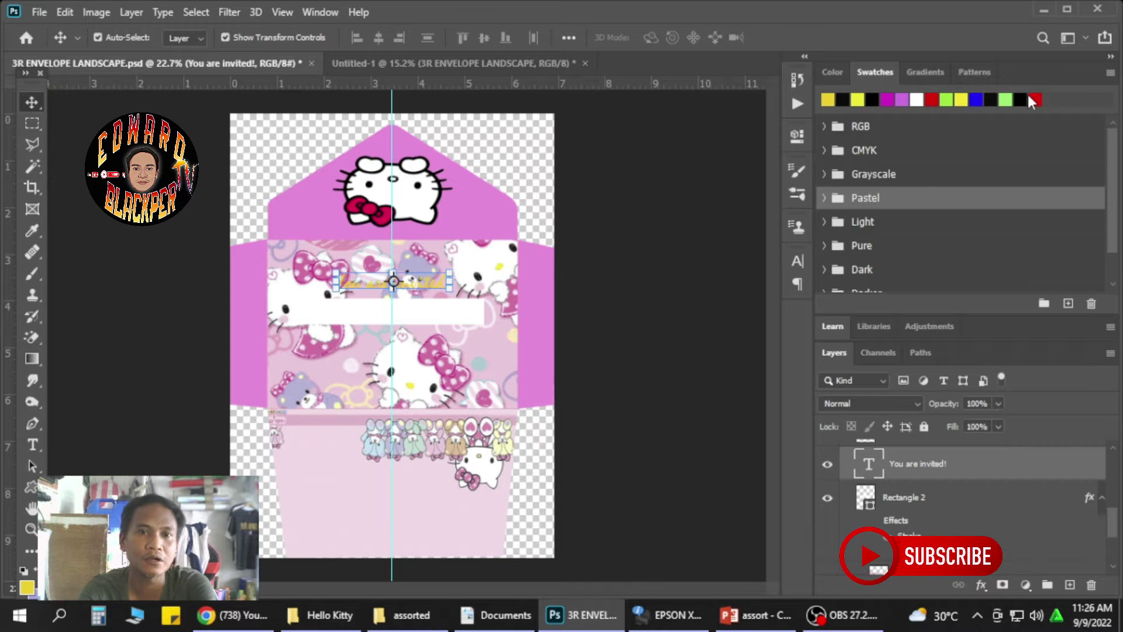
{"action": "left_click", "coordinate": [931, 99]}
{"action": "left_click", "coordinate": [704, 255]}
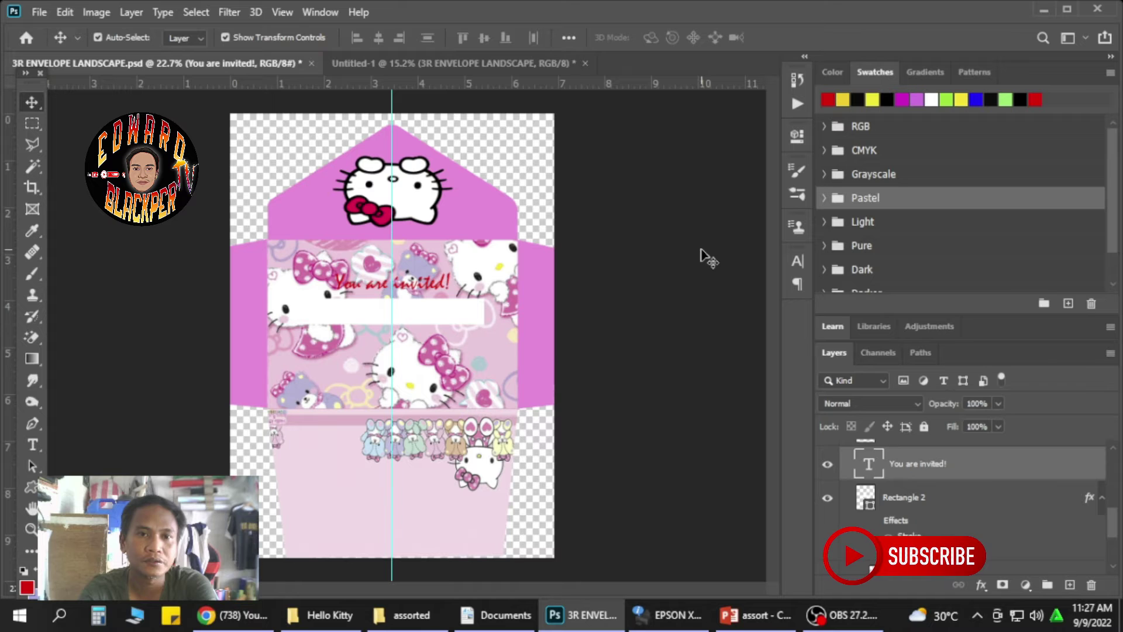
{"action": "key", "text": "ctrl+z"}
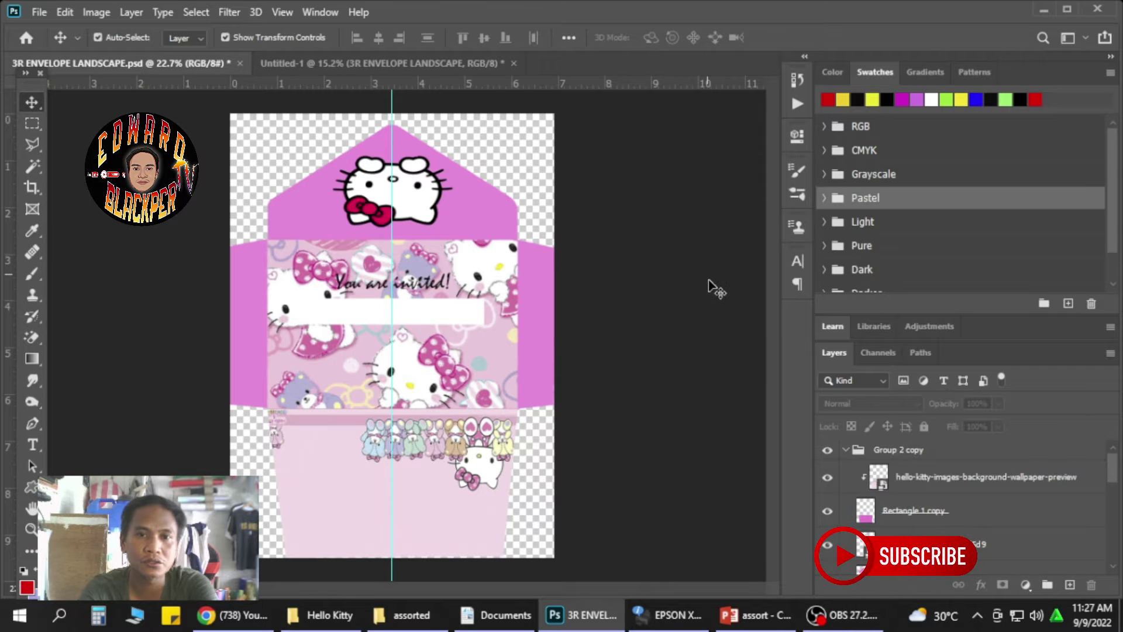
- Select the triangular top flap's Rectangle 7 layer and add a Color Overlay effect to it
{"action": "left_click", "coordinate": [475, 313]}
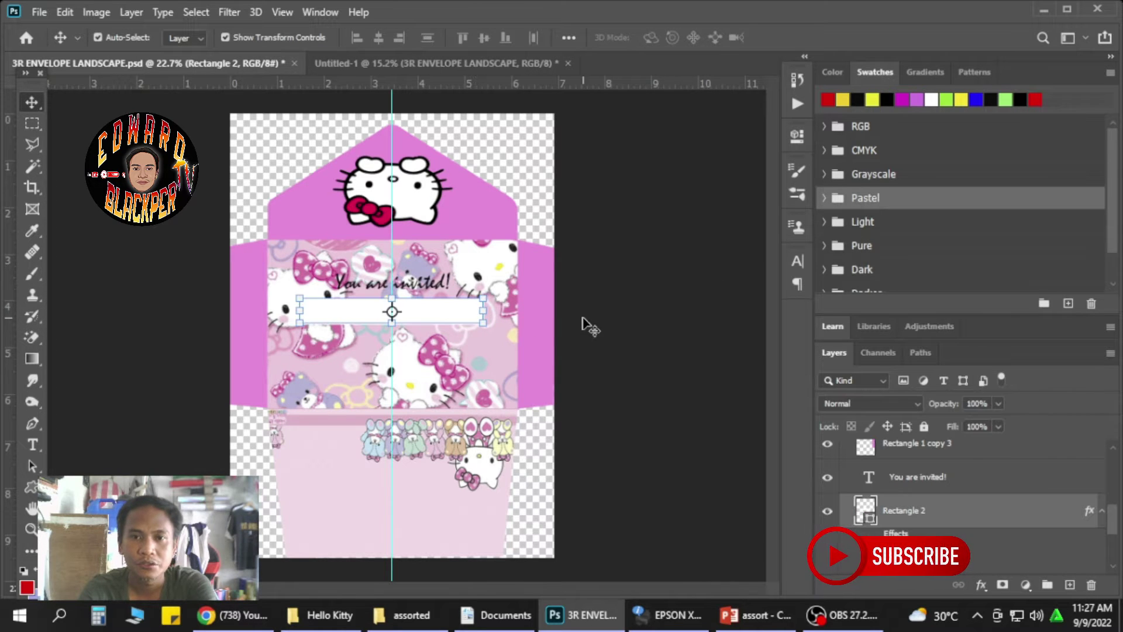
{"action": "left_click", "coordinate": [497, 217]}
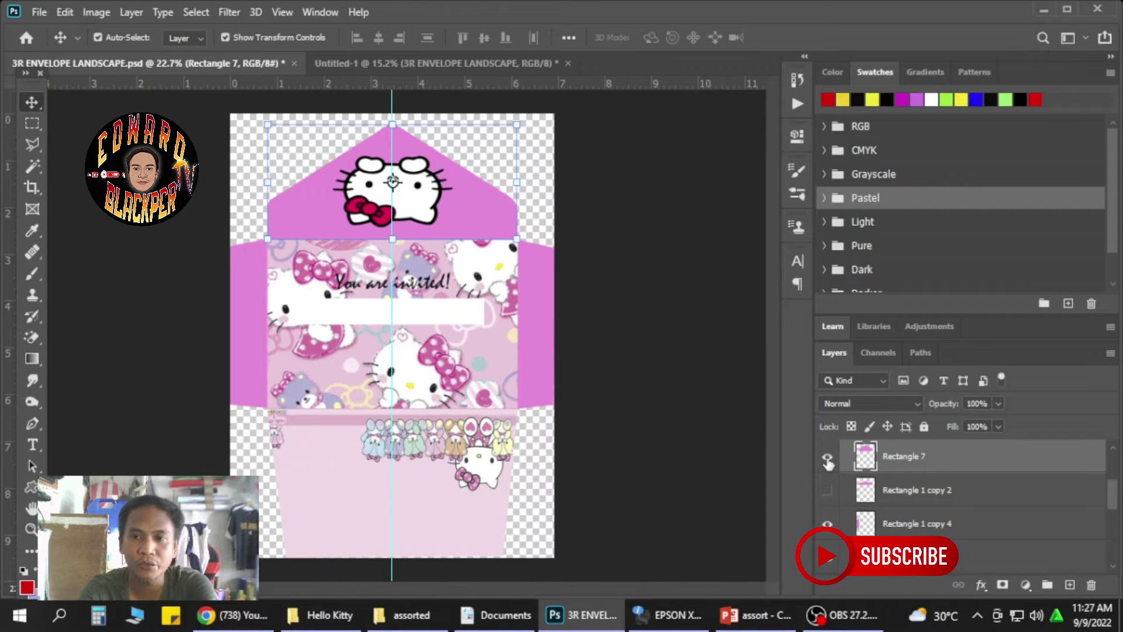
{"action": "right_click", "coordinate": [891, 468]}
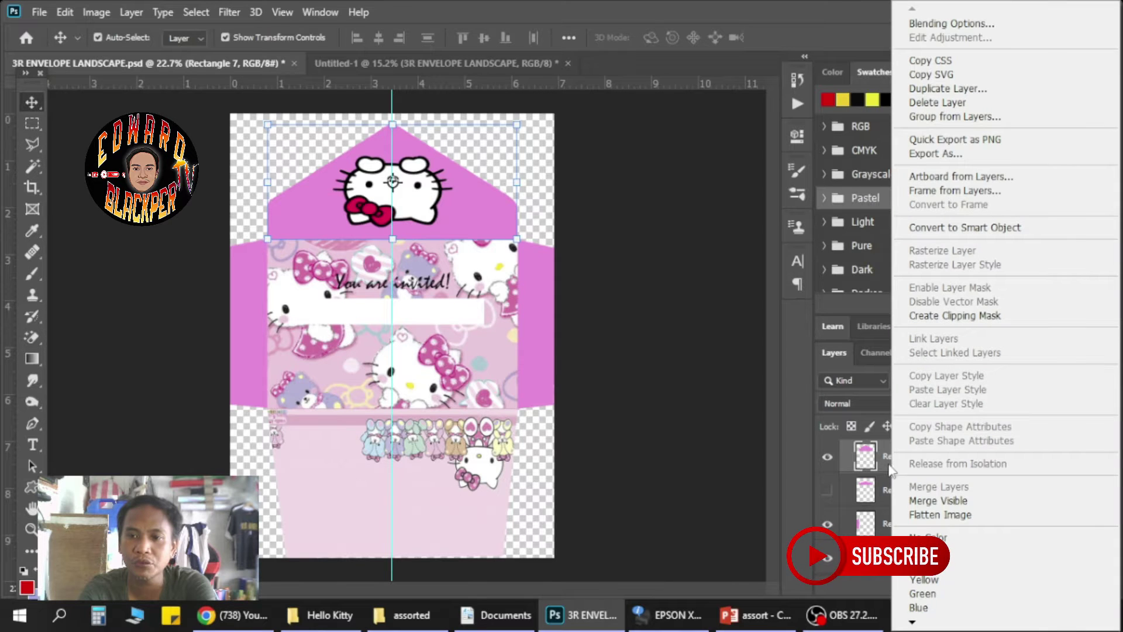
{"action": "left_click", "coordinate": [884, 466]}
{"action": "right_click", "coordinate": [884, 466]}
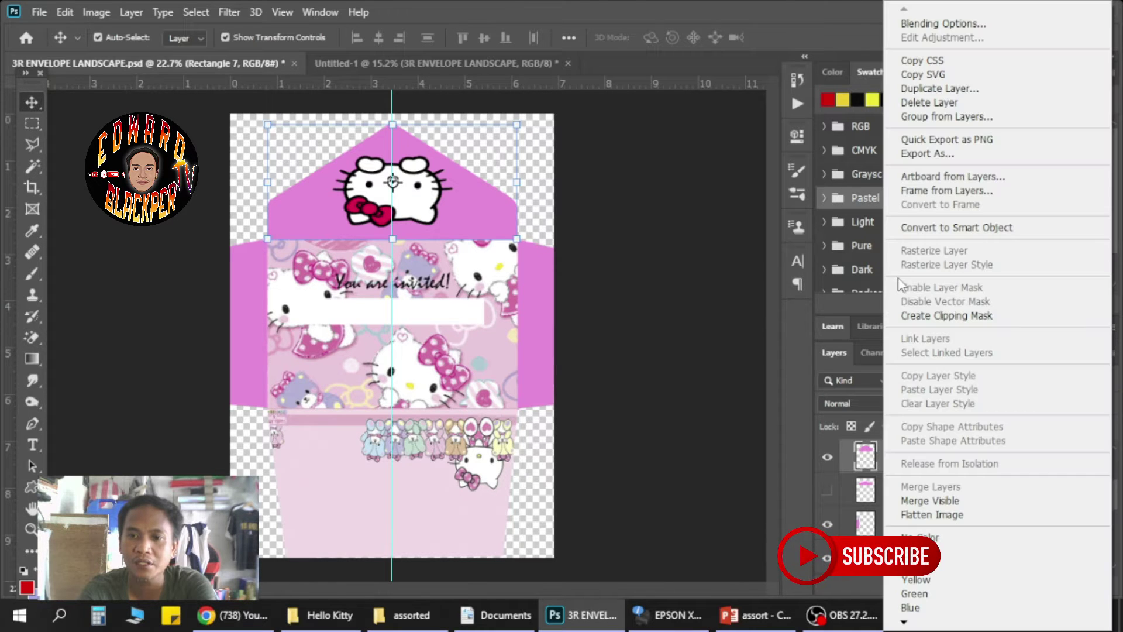
{"action": "left_click", "coordinate": [935, 23]}
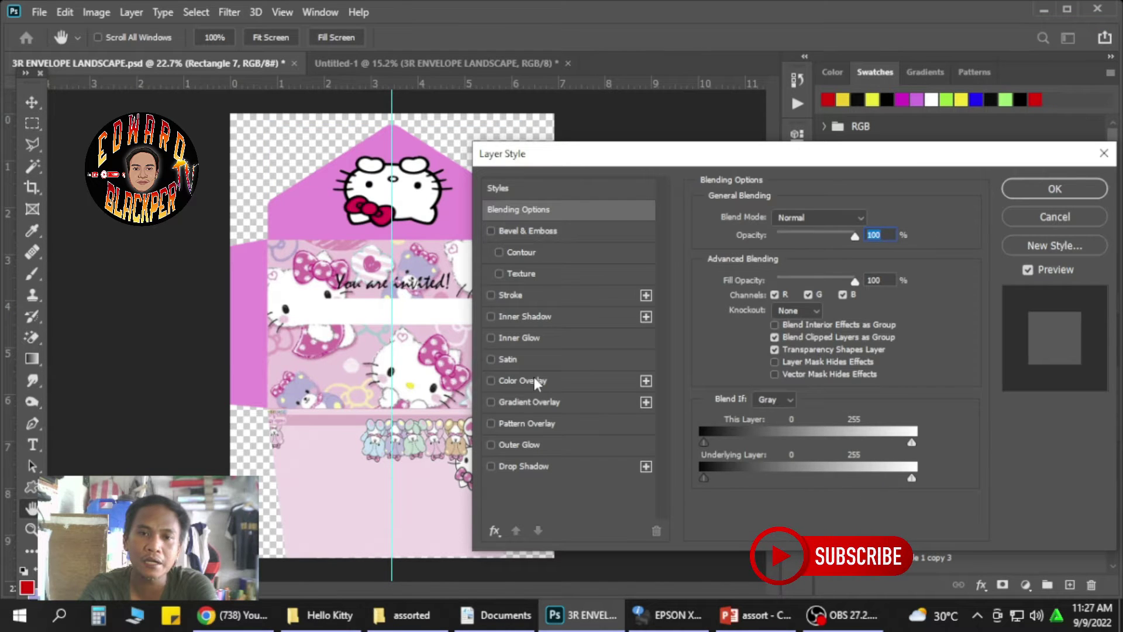
{"action": "left_click", "coordinate": [491, 380]}
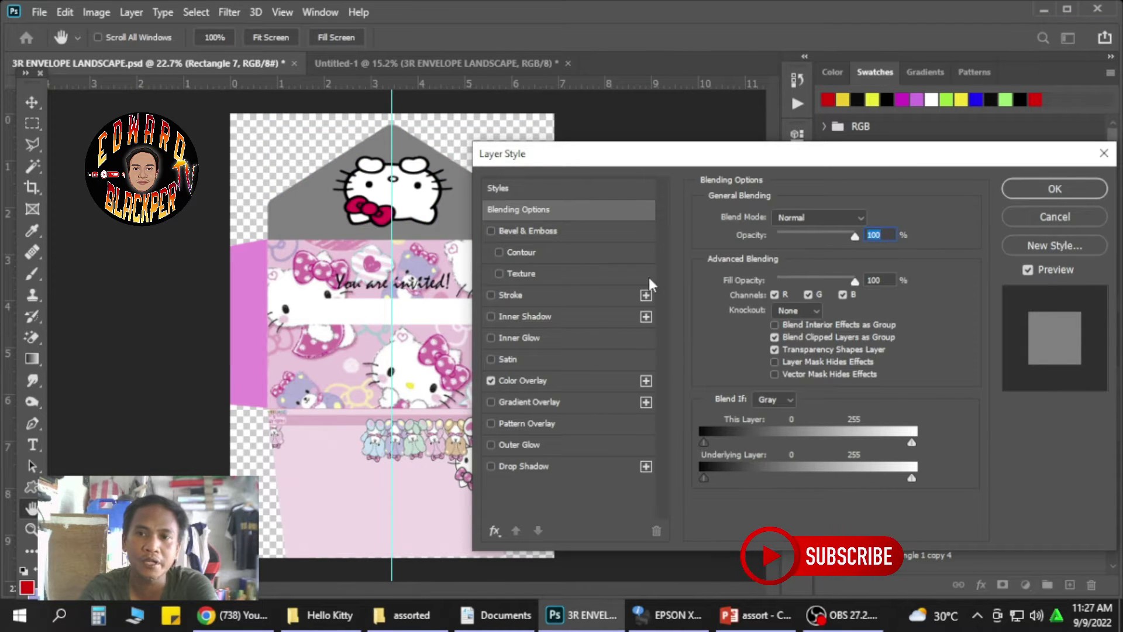
{"action": "left_click", "coordinate": [545, 381]}
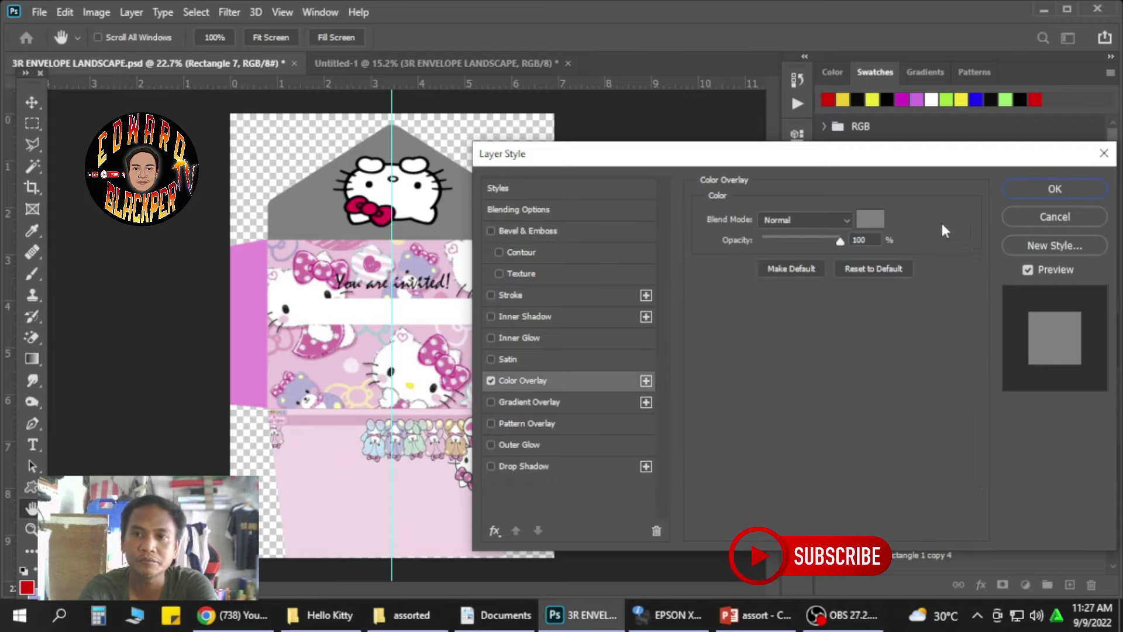
- Set the top flap's overlay colour to dark maroon 502121, keeping the whole envelope in view
{"action": "left_click", "coordinate": [870, 221]}
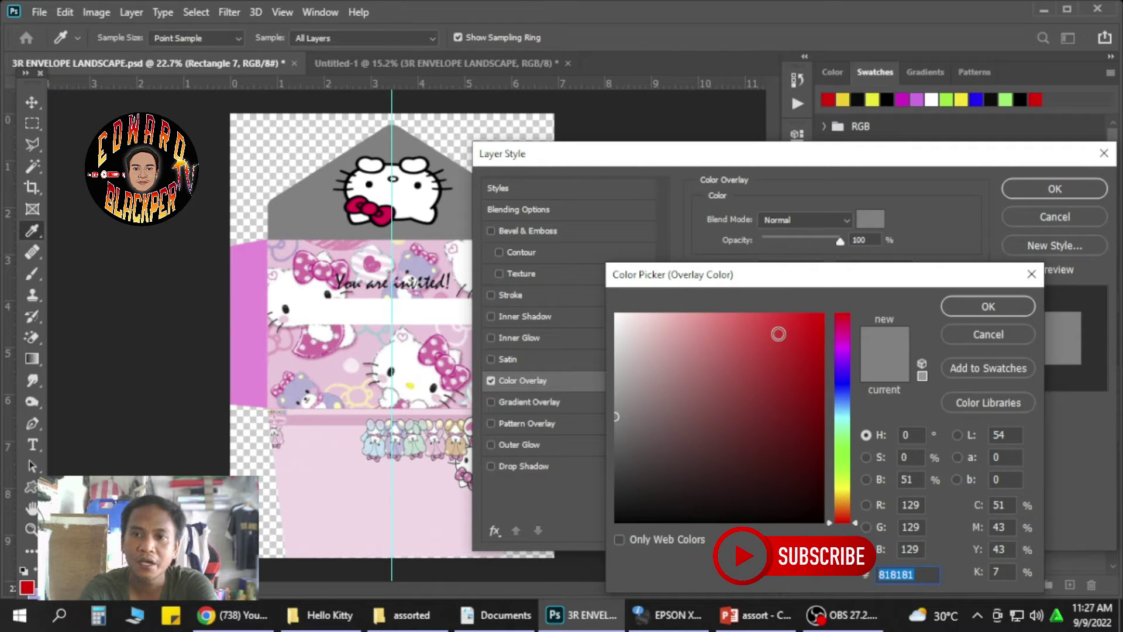
{"action": "left_click", "coordinate": [769, 347]}
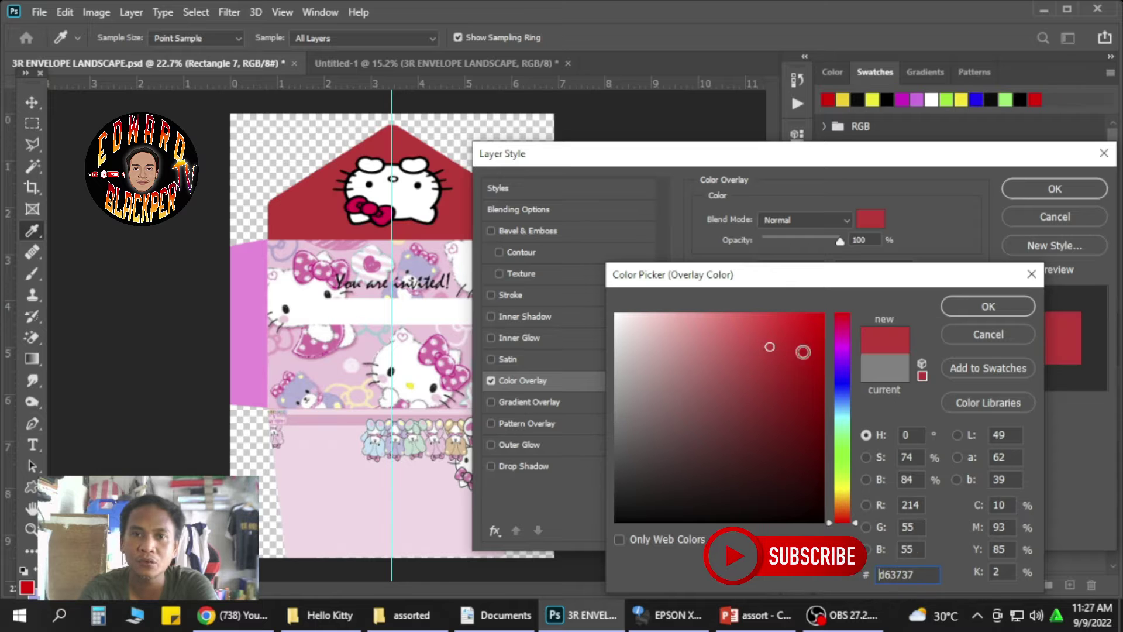
{"action": "left_click_drag", "start_coordinate": [800, 345], "coordinate": [739, 459]}
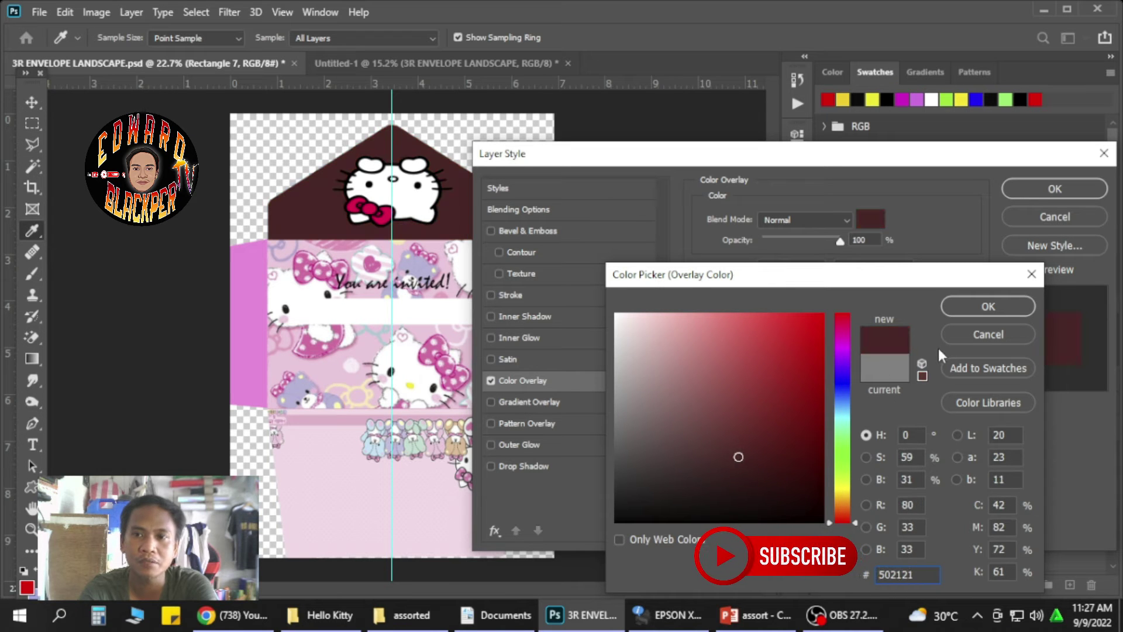
{"action": "left_click", "coordinate": [962, 307]}
{"action": "left_click_drag", "start_coordinate": [672, 150], "coordinate": [778, 146]}
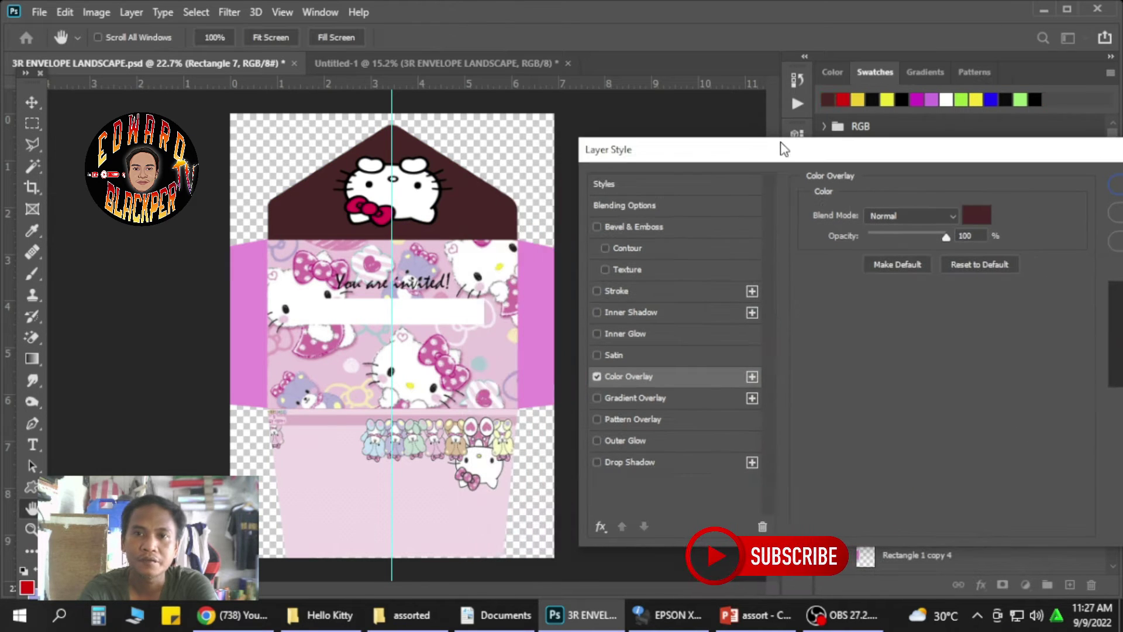
- Preview red, green, lime and olive overlay colours on the top flap, and cancel the colour choice
{"action": "left_click", "coordinate": [976, 214]}
{"action": "type", "text": "410f0f"}
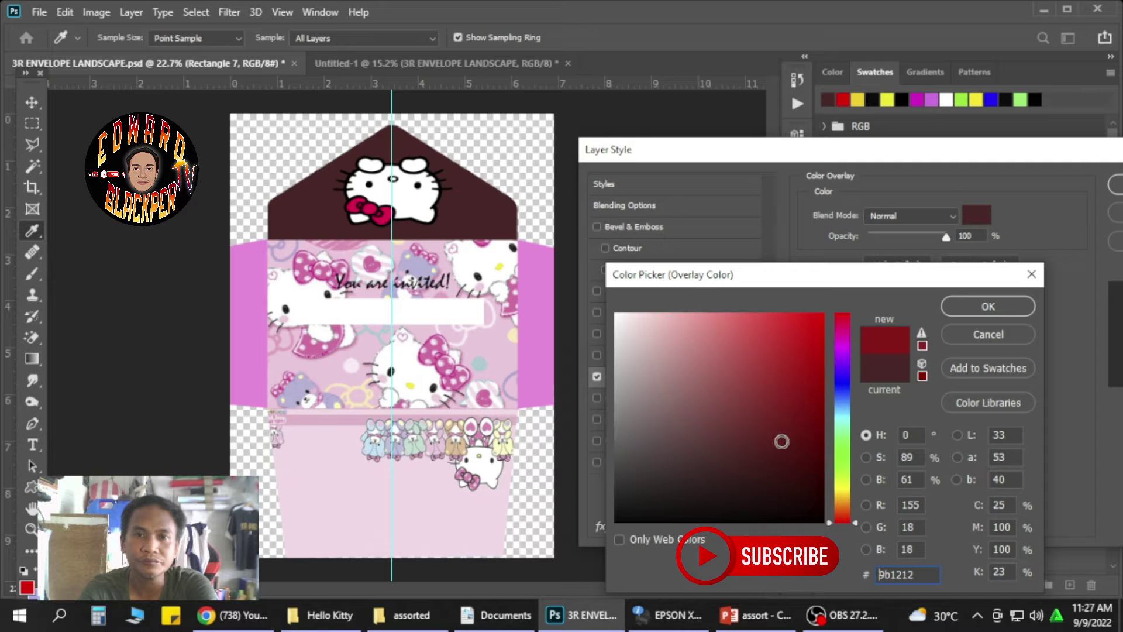
{"action": "left_click", "coordinate": [843, 403]}
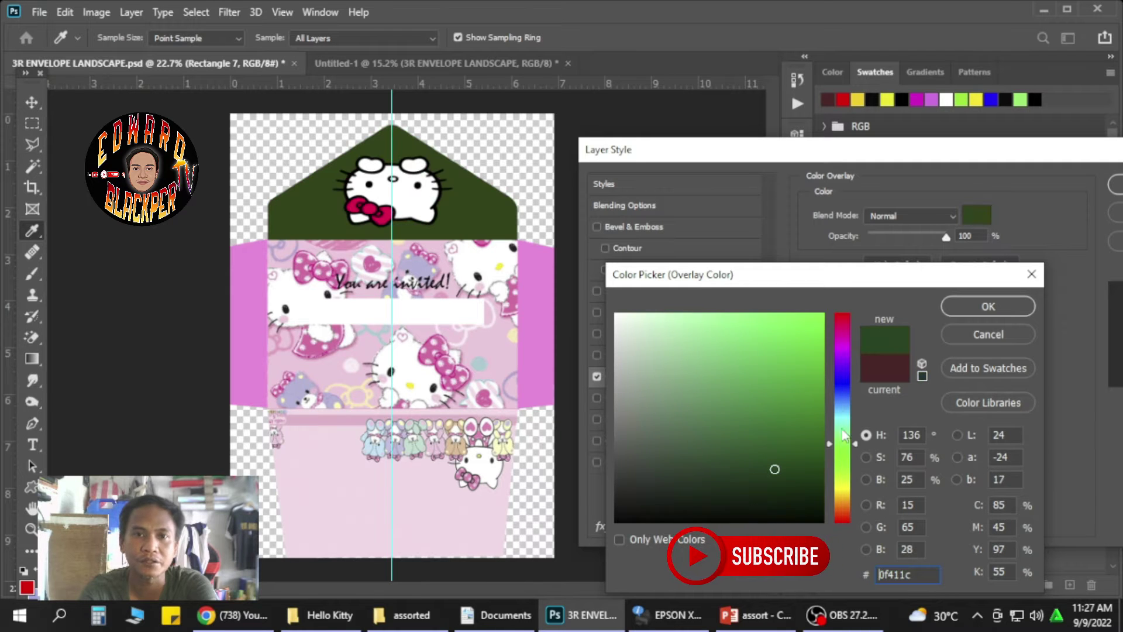
{"action": "mouse_move", "coordinate": [844, 403]}
{"action": "left_mouse_down"}
{"action": "mouse_move", "coordinate": [840, 324]}
{"action": "mouse_move", "coordinate": [777, 328]}
{"action": "mouse_move", "coordinate": [799, 374]}
{"action": "left_mouse_up"}
{"action": "left_click", "coordinate": [845, 455]}
{"action": "left_click", "coordinate": [841, 479]}
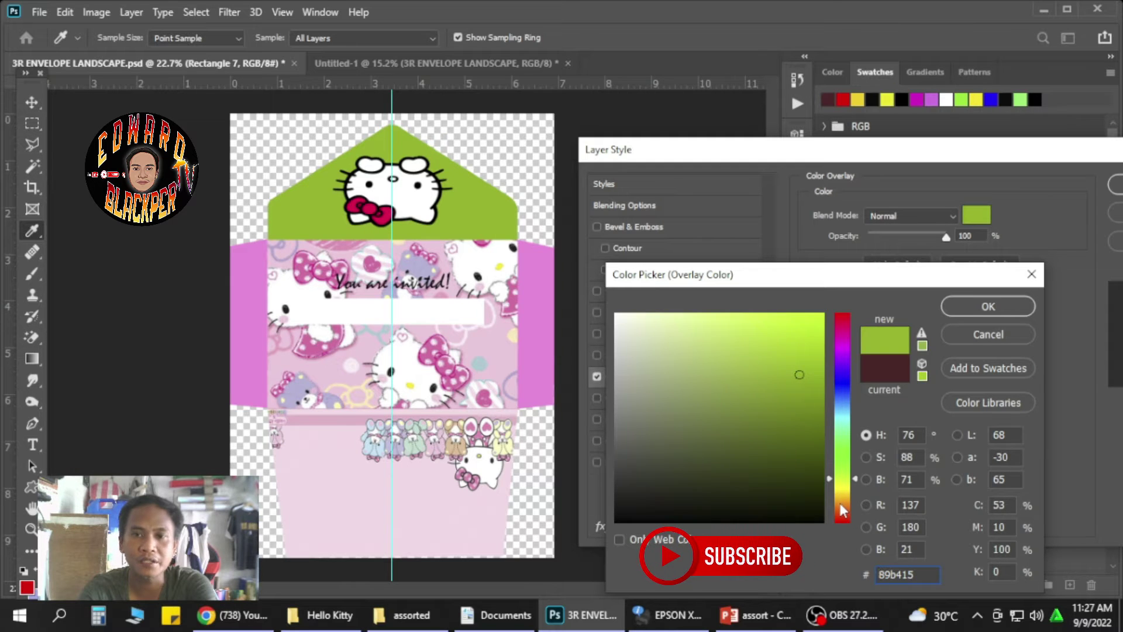
{"action": "left_click", "coordinate": [839, 503]}
{"action": "left_click", "coordinate": [841, 493]}
{"action": "left_click", "coordinate": [658, 402]}
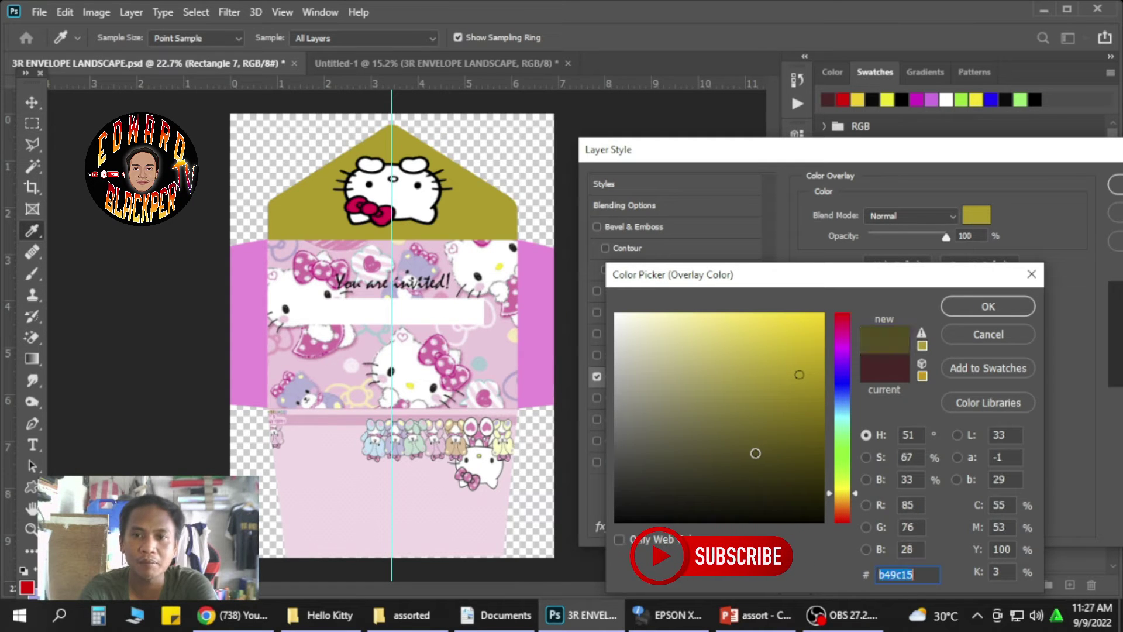
{"action": "mouse_move", "coordinate": [651, 376]}
{"action": "left_mouse_down"}
{"action": "mouse_move", "coordinate": [649, 346]}
{"action": "mouse_move", "coordinate": [777, 331]}
{"action": "mouse_move", "coordinate": [772, 471]}
{"action": "mouse_move", "coordinate": [673, 473]}
{"action": "left_mouse_up"}
{"action": "left_click", "coordinate": [993, 334]}
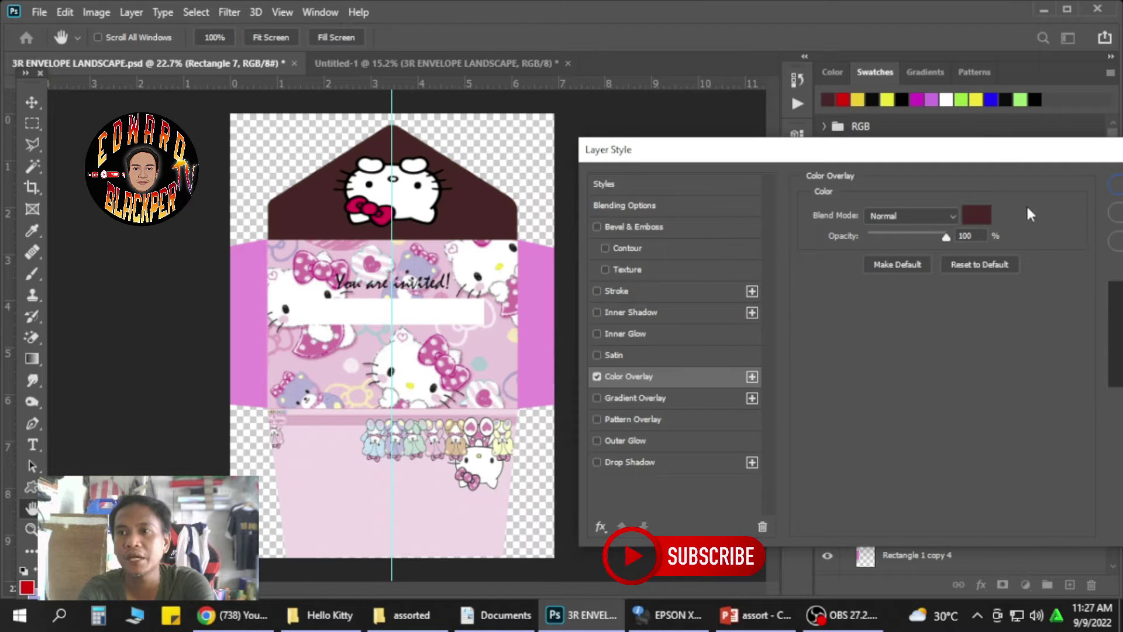
- Apply the dark maroon Color Overlay to the top flap and undo it
{"action": "left_click_drag", "start_coordinate": [980, 158], "coordinate": [840, 158]}
{"action": "left_click", "coordinate": [1041, 212]}
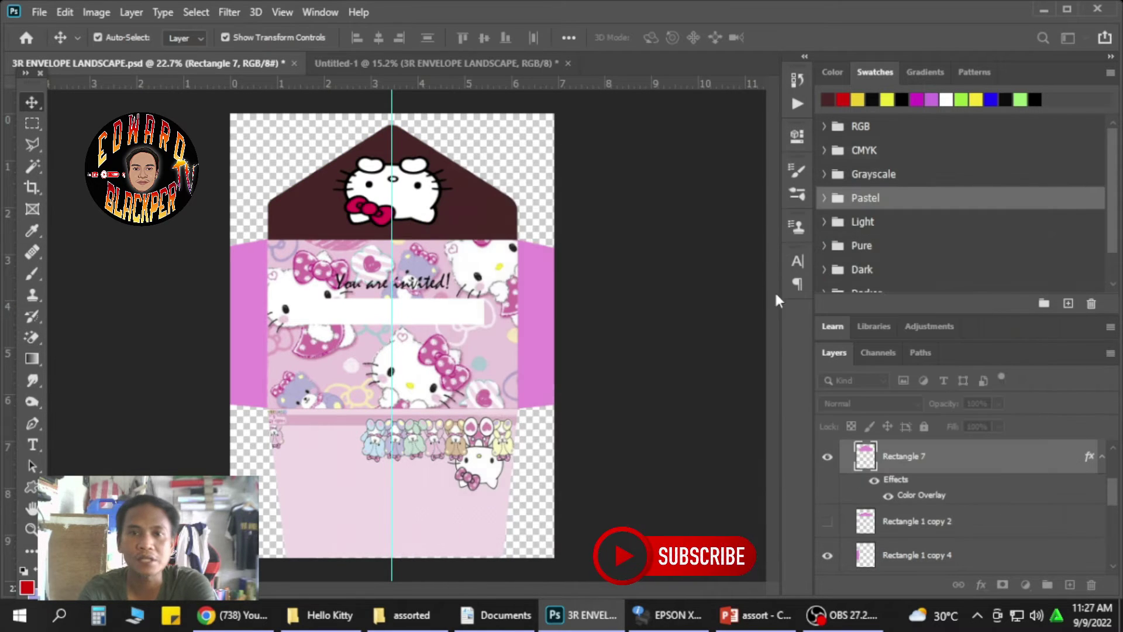
{"action": "left_click", "coordinate": [696, 319]}
- Select the two side flaps and the bottom flap's wallpaper image in turn to point out the recolourable parts
{"action": "left_click", "coordinate": [542, 311]}
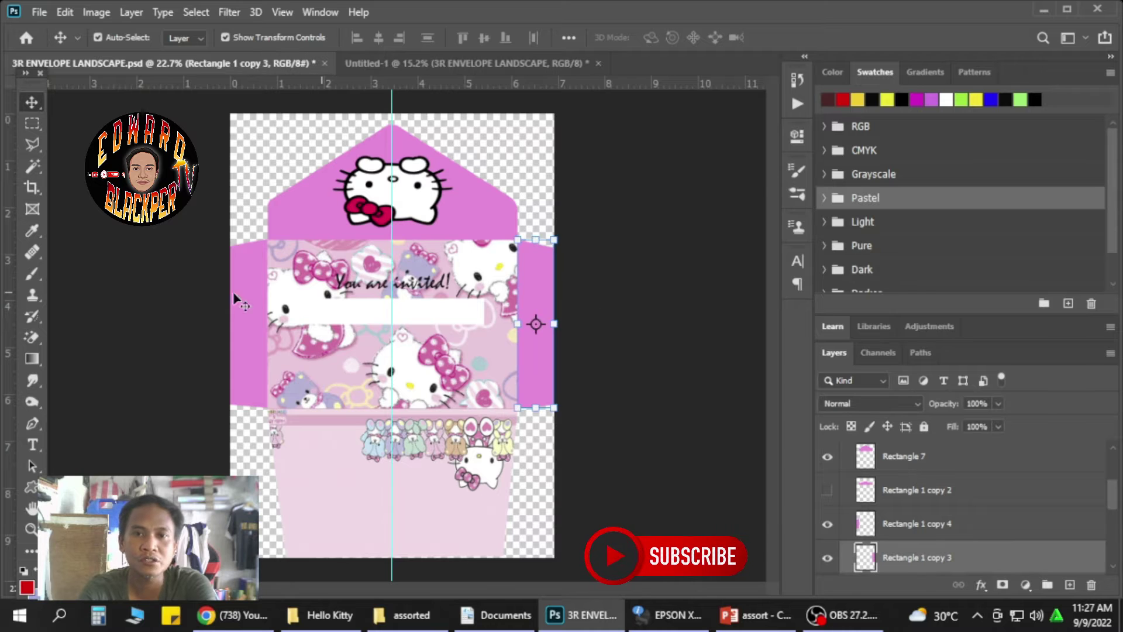
{"action": "left_click", "coordinate": [262, 304]}
{"action": "left_click", "coordinate": [534, 308]}
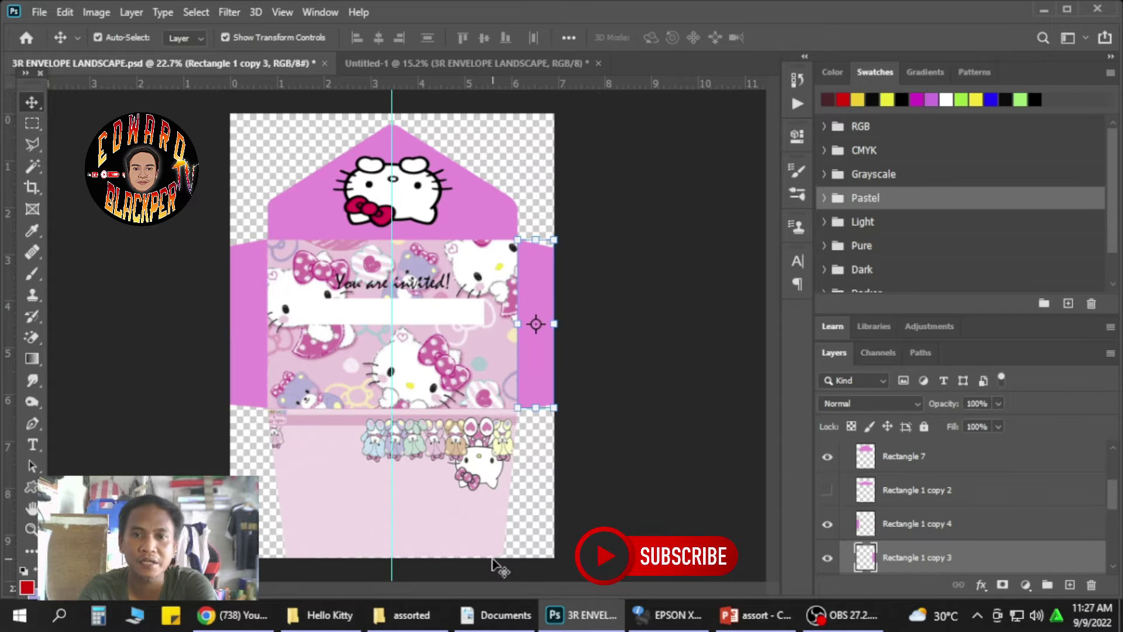
{"action": "left_click", "coordinate": [456, 527]}
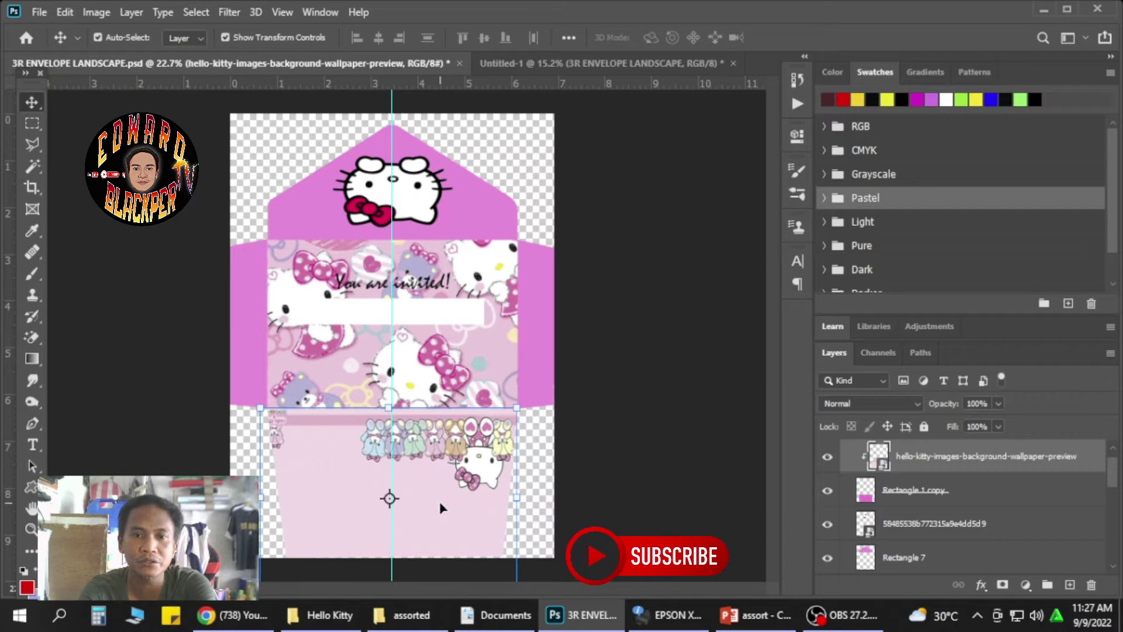
- Add a Color Overlay effect to the envelope's right side flap, the Rectangle 1 copy 3 layer
{"action": "left_click", "coordinate": [548, 329]}
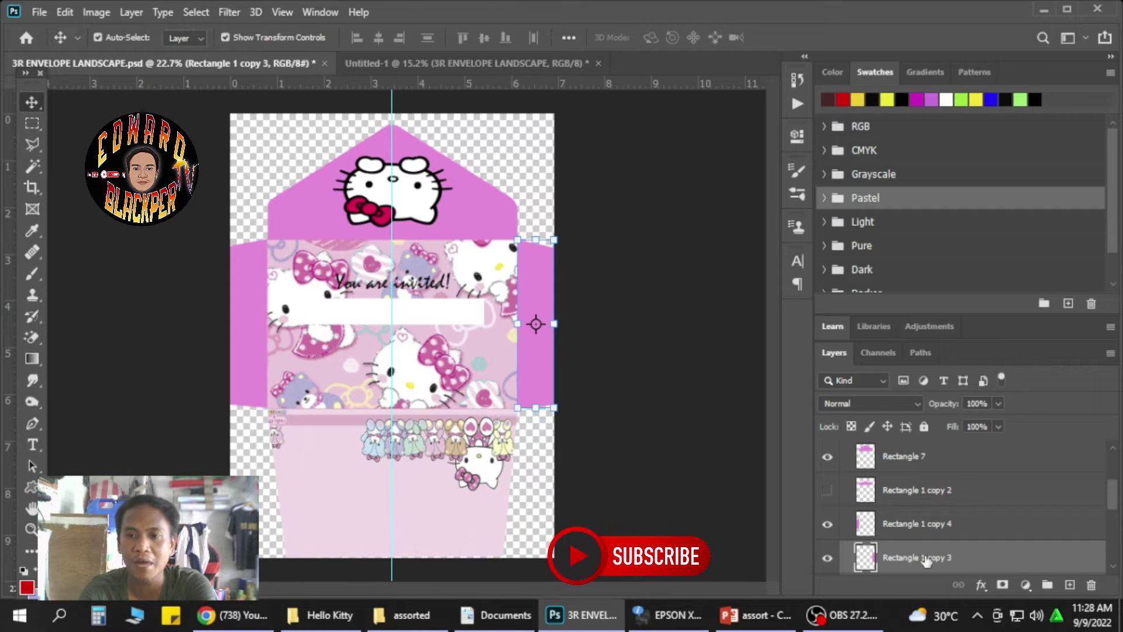
{"action": "right_click", "coordinate": [891, 562]}
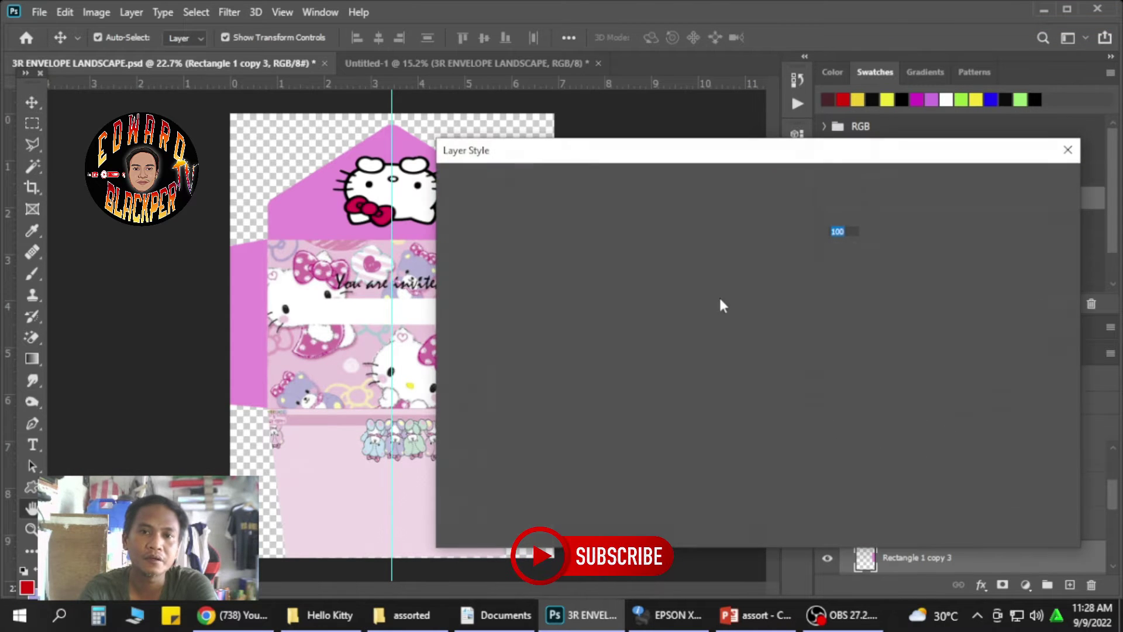
{"action": "left_click_drag", "start_coordinate": [585, 159], "coordinate": [739, 159]}
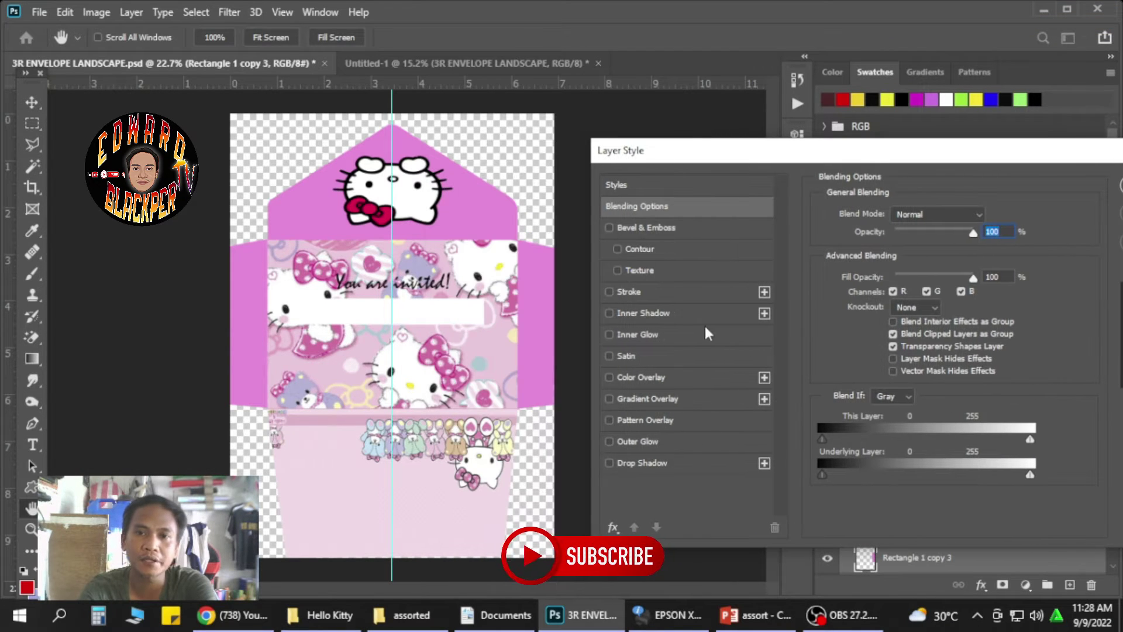
{"action": "left_click", "coordinate": [646, 378]}
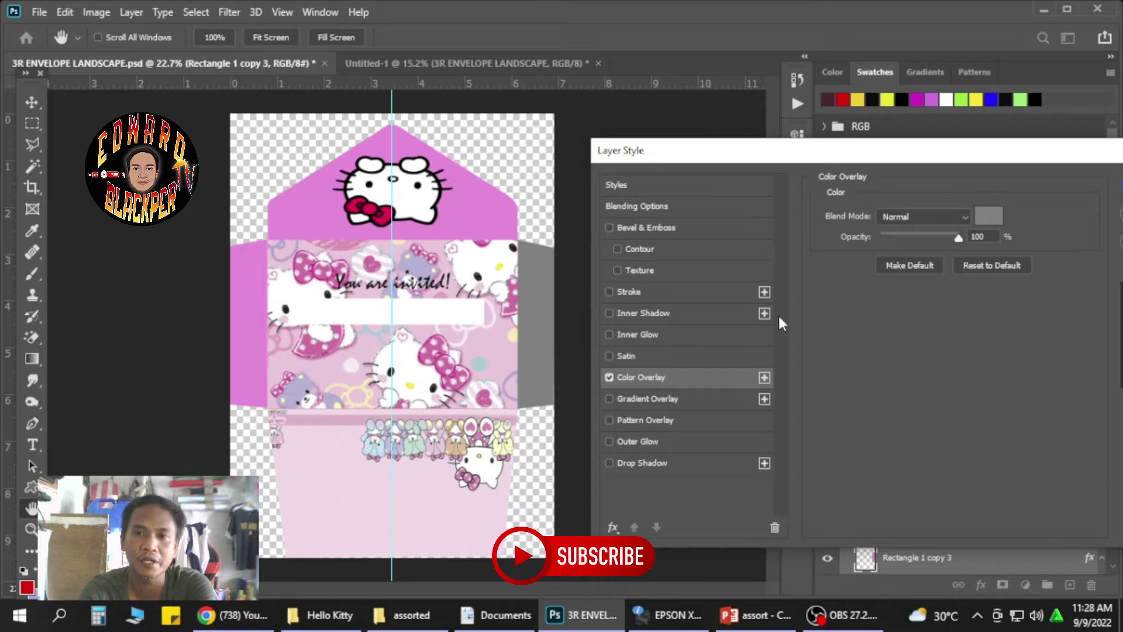
- Preview near-black, blue and navy overlay colours on the right side flap, and cancel the colour choice
{"action": "left_click", "coordinate": [985, 224]}
{"action": "mouse_move", "coordinate": [737, 361]}
{"action": "left_mouse_down"}
{"action": "mouse_move", "coordinate": [735, 401]}
{"action": "mouse_move", "coordinate": [655, 451]}
{"action": "left_mouse_up"}
{"action": "left_click", "coordinate": [752, 496]}
{"action": "left_click_drag", "start_coordinate": [842, 489], "coordinate": [842, 451]}
{"action": "mouse_move", "coordinate": [842, 398]}
{"action": "left_mouse_down"}
{"action": "mouse_move", "coordinate": [842, 336]}
{"action": "mouse_move", "coordinate": [843, 376]}
{"action": "left_mouse_up"}
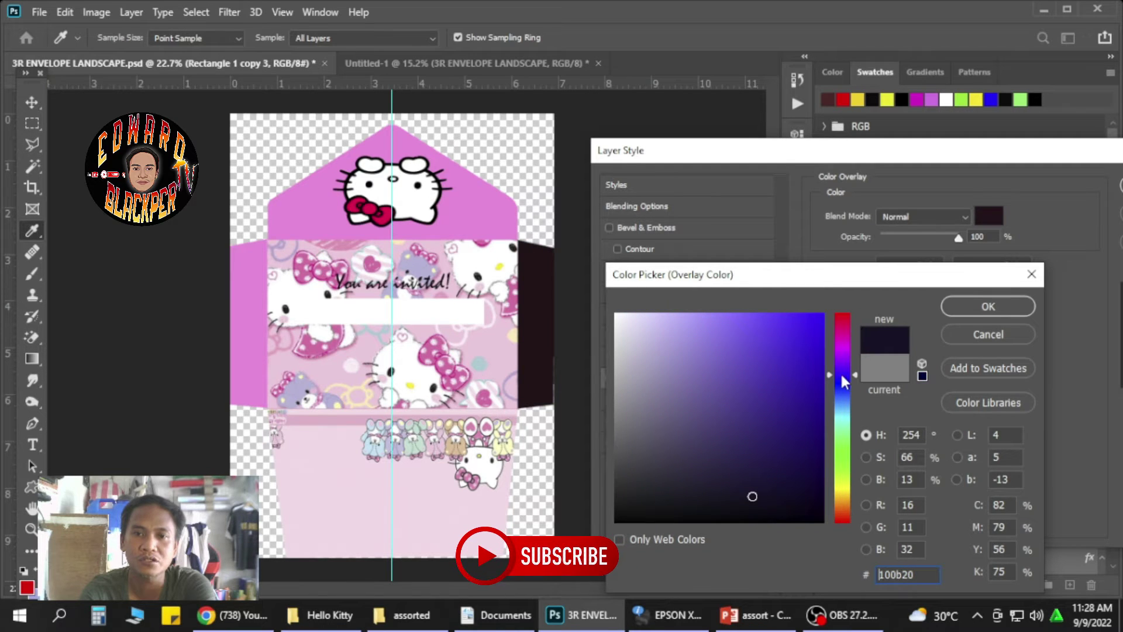
{"action": "mouse_move", "coordinate": [760, 395]}
{"action": "left_mouse_down"}
{"action": "mouse_move", "coordinate": [800, 331]}
{"action": "mouse_move", "coordinate": [728, 334]}
{"action": "left_mouse_up"}
{"action": "left_click", "coordinate": [844, 395]}
{"action": "left_click", "coordinate": [742, 358]}
{"action": "left_click", "coordinate": [644, 331]}
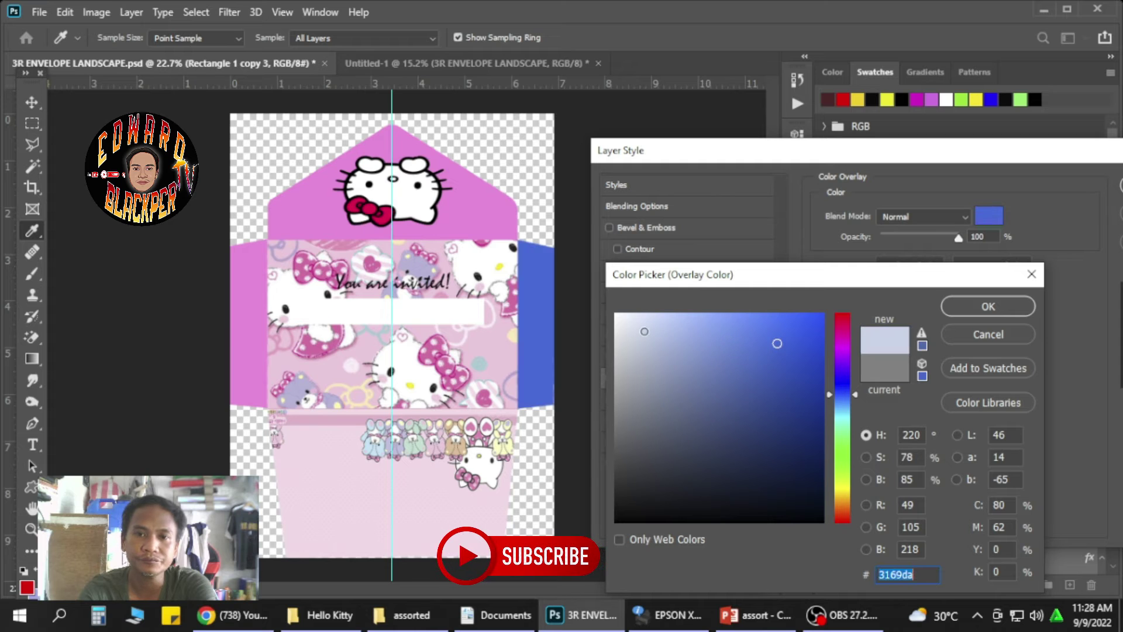
{"action": "mouse_move", "coordinate": [644, 331]}
{"action": "left_mouse_down"}
{"action": "mouse_move", "coordinate": [682, 432]}
{"action": "mouse_move", "coordinate": [785, 481]}
{"action": "left_mouse_up"}
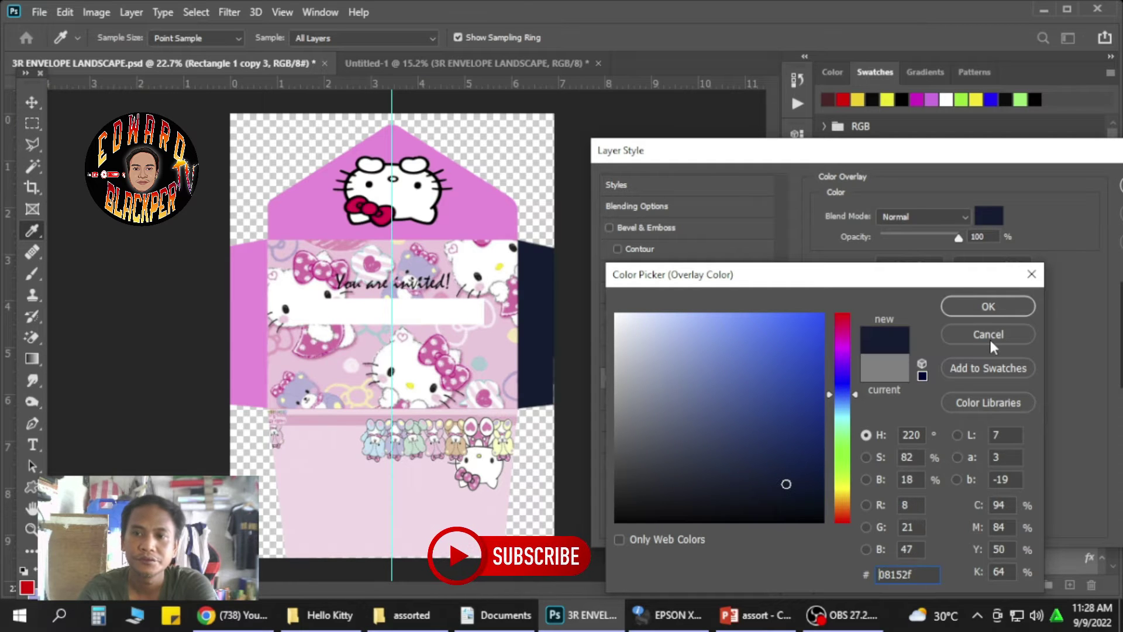
{"action": "left_click", "coordinate": [987, 306]}
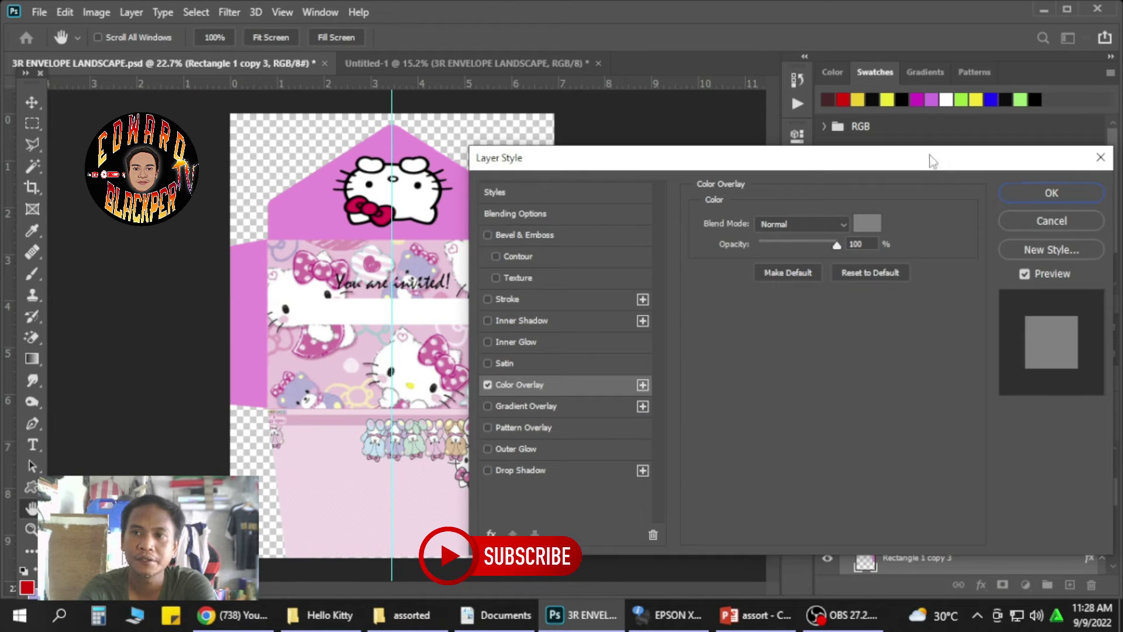
- Apply the grey Color Overlay to the right side flap and undo it
{"action": "left_click", "coordinate": [1055, 190]}
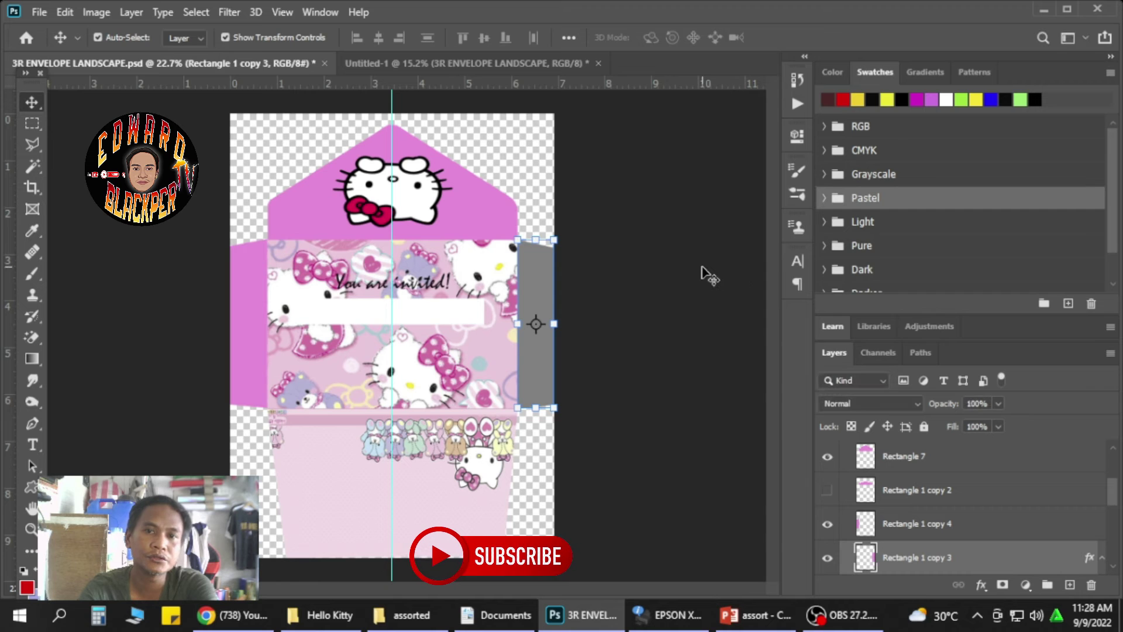
{"action": "key", "text": "ctrl+z"}
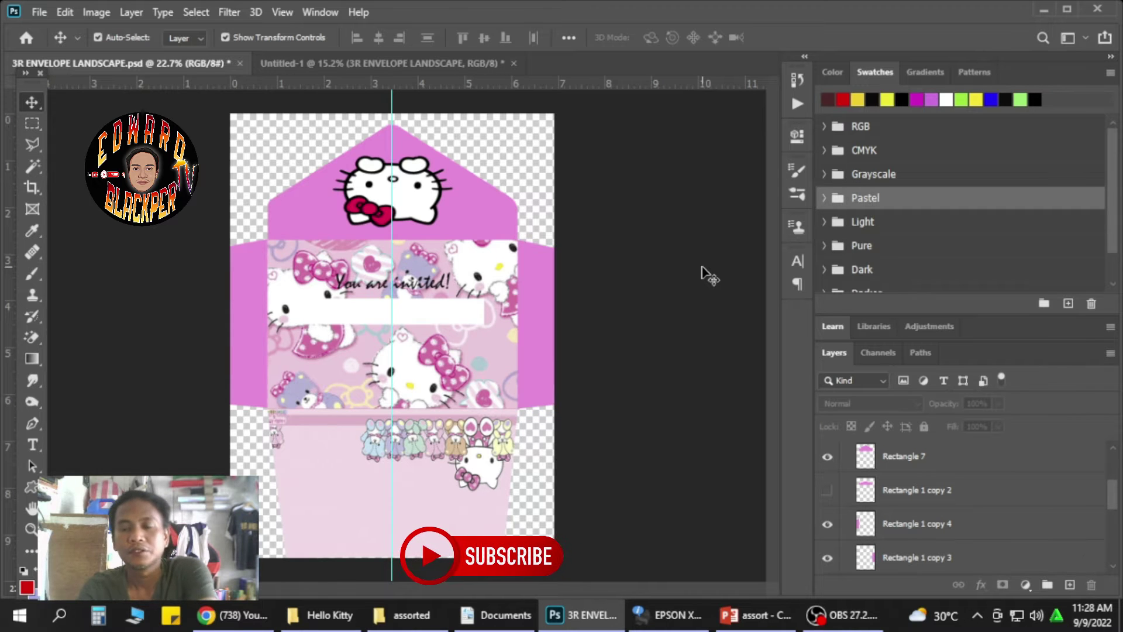
- Select the clipped Hello Kitty pattern image on the centre panel
{"action": "left_click", "coordinate": [423, 275], "text": "ctrl"}
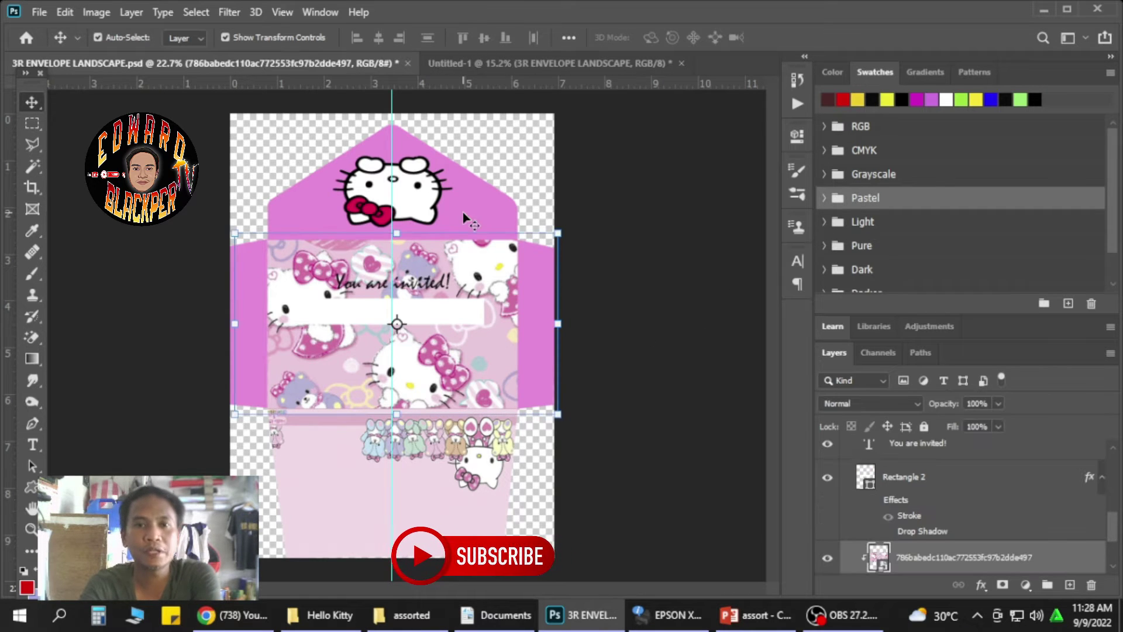
{"action": "left_click", "coordinate": [410, 211]}
{"action": "left_click", "coordinate": [421, 468]}
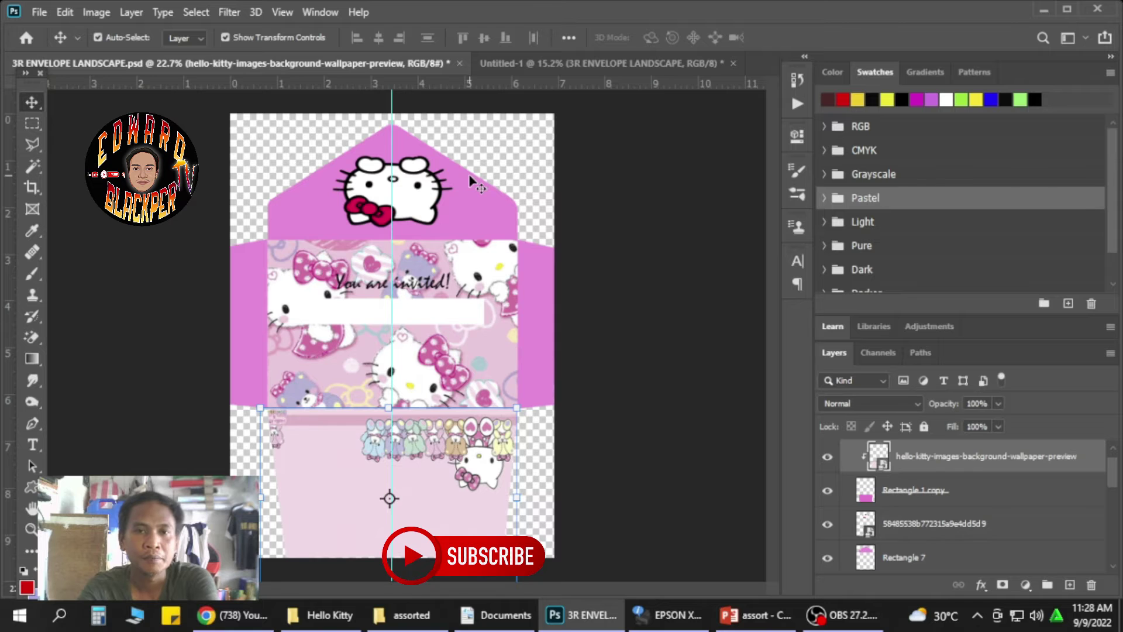
{"action": "left_click", "coordinate": [475, 205]}
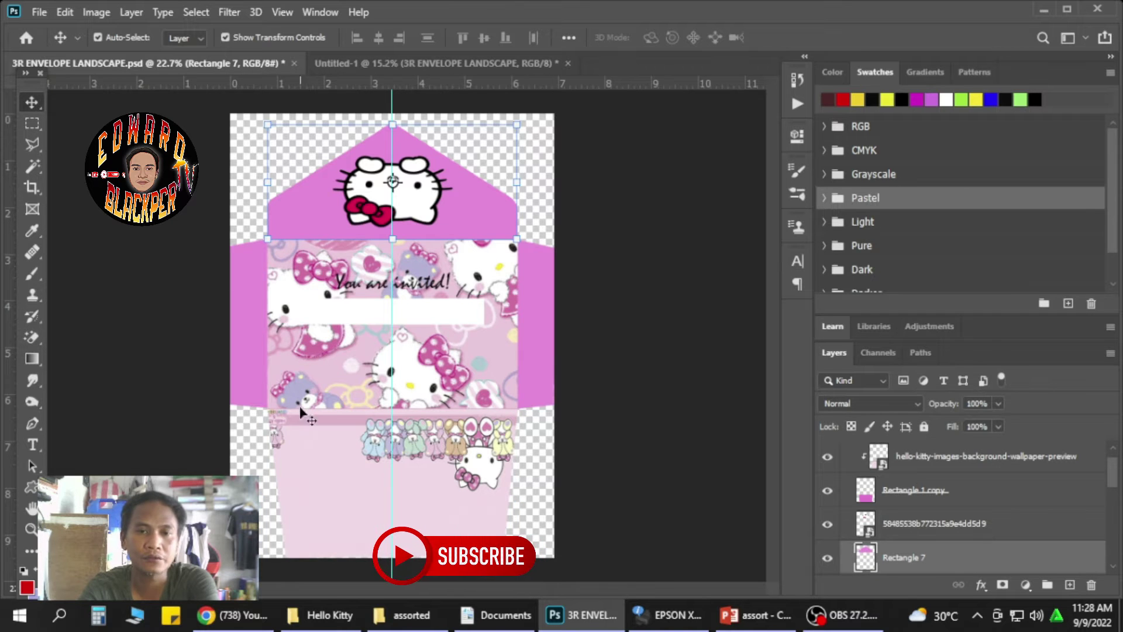
{"action": "left_click", "coordinate": [578, 450]}
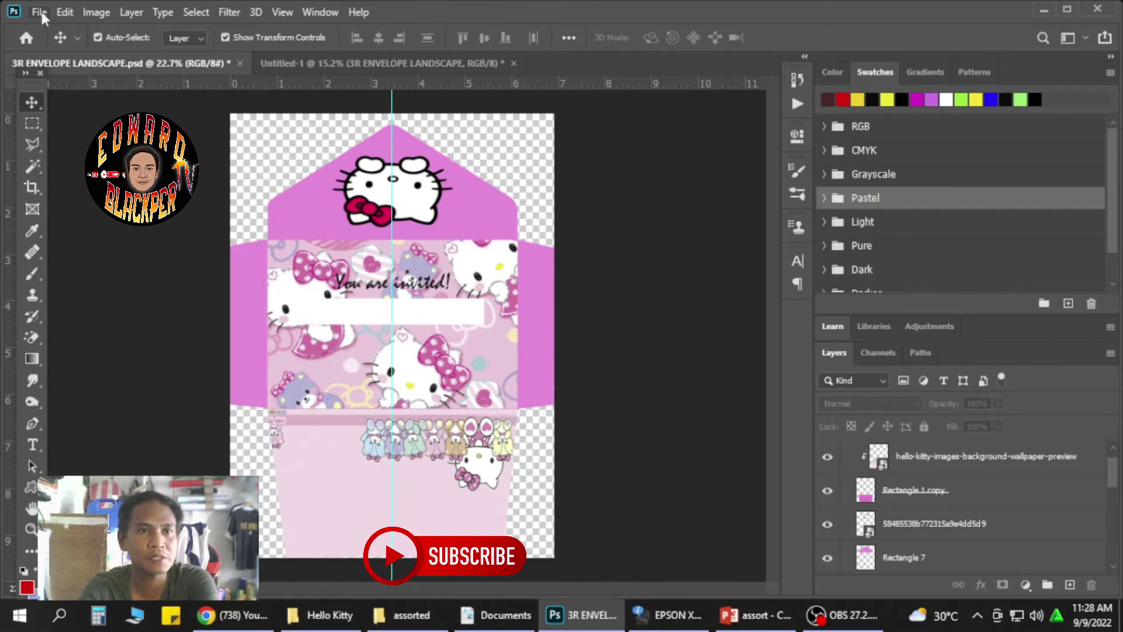
- Save a PNG copy of the envelope named 3R ENVELOPE LANDSCAPE in the Hello Kitty folder, using the large file size option
{"action": "left_click", "coordinate": [38, 12]}
{"action": "left_click", "coordinate": [71, 210]}
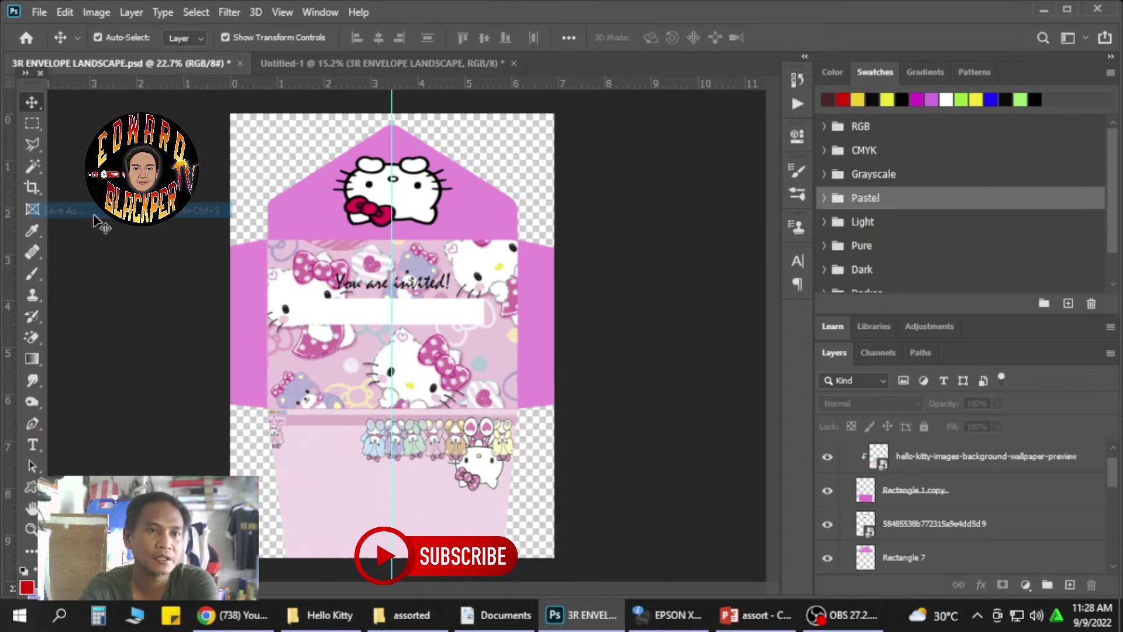
{"action": "left_click", "coordinate": [631, 436]}
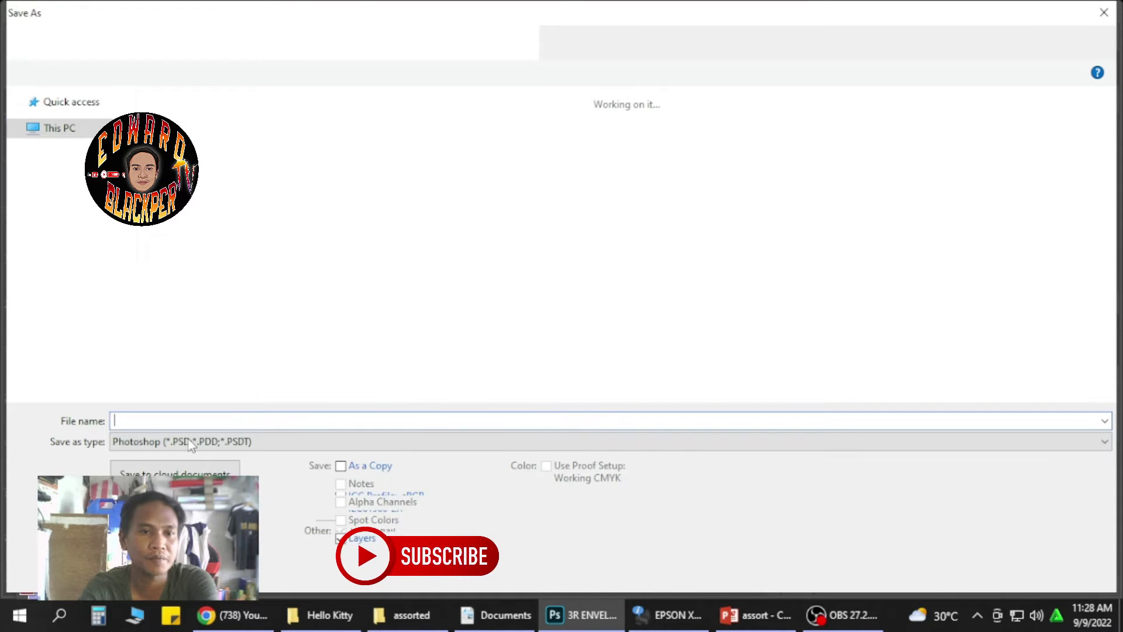
{"action": "left_click", "coordinate": [187, 441]}
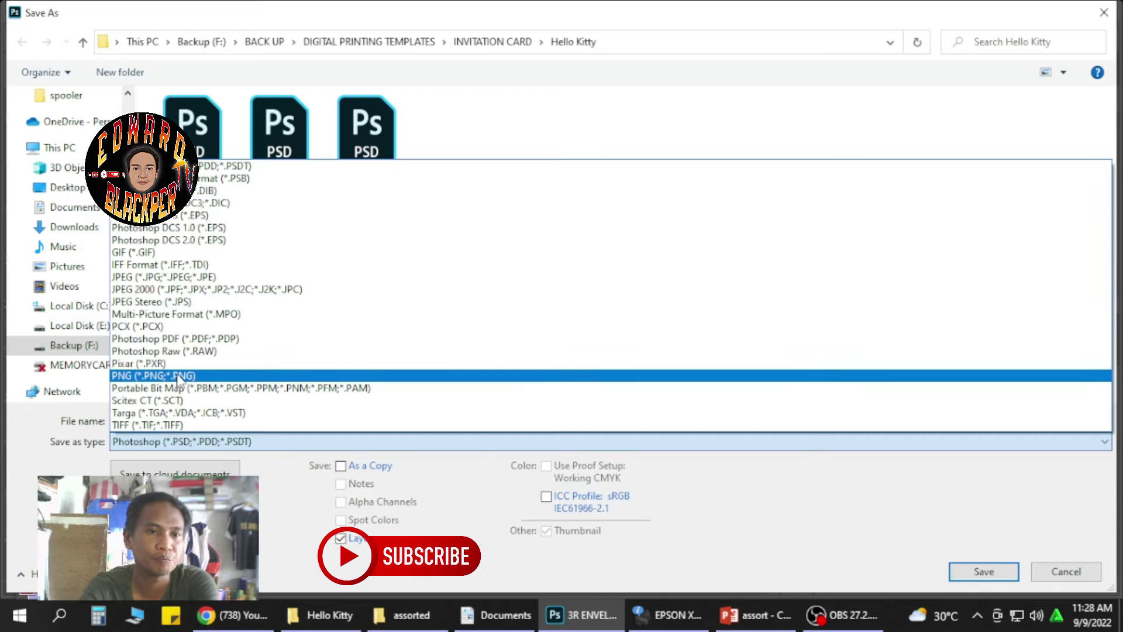
{"action": "left_click", "coordinate": [179, 377]}
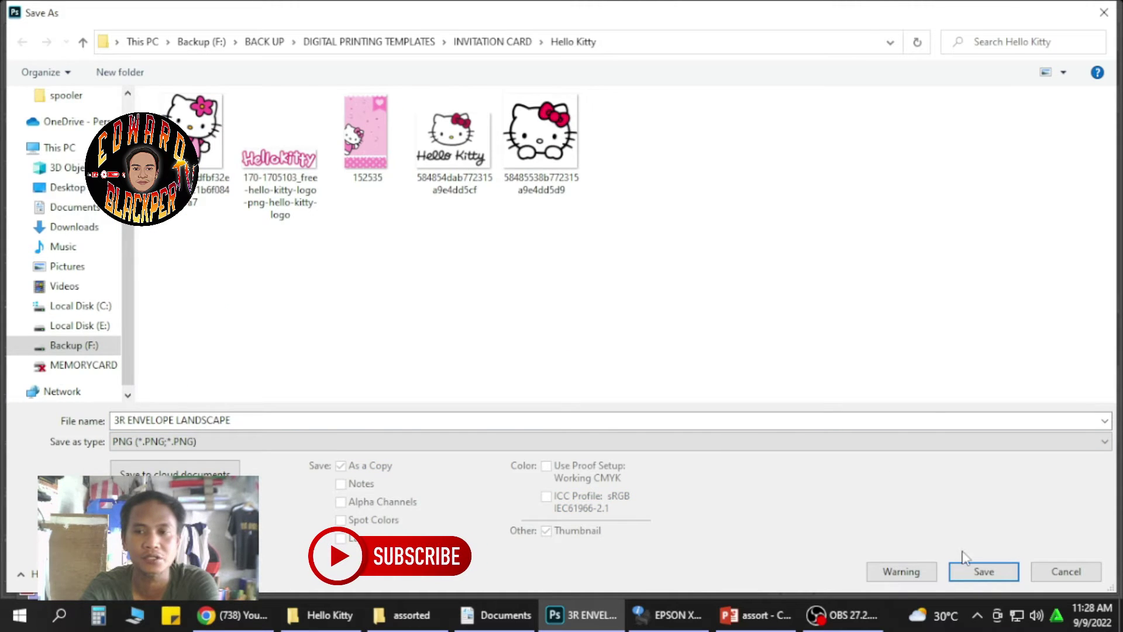
{"action": "left_click", "coordinate": [990, 571]}
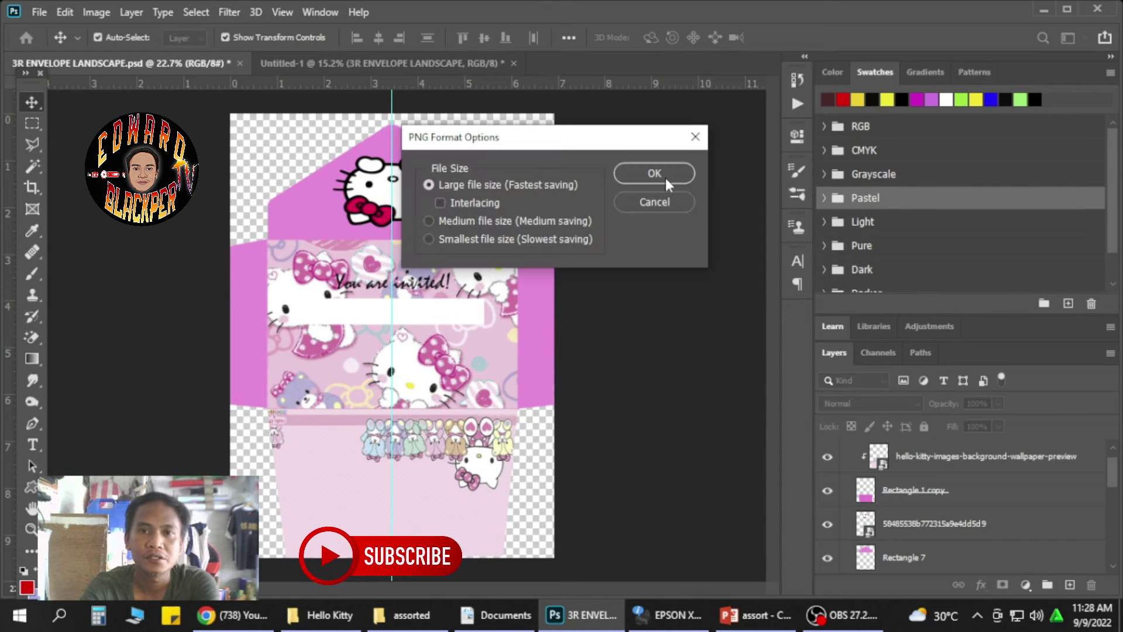
{"action": "left_click", "coordinate": [654, 174]}
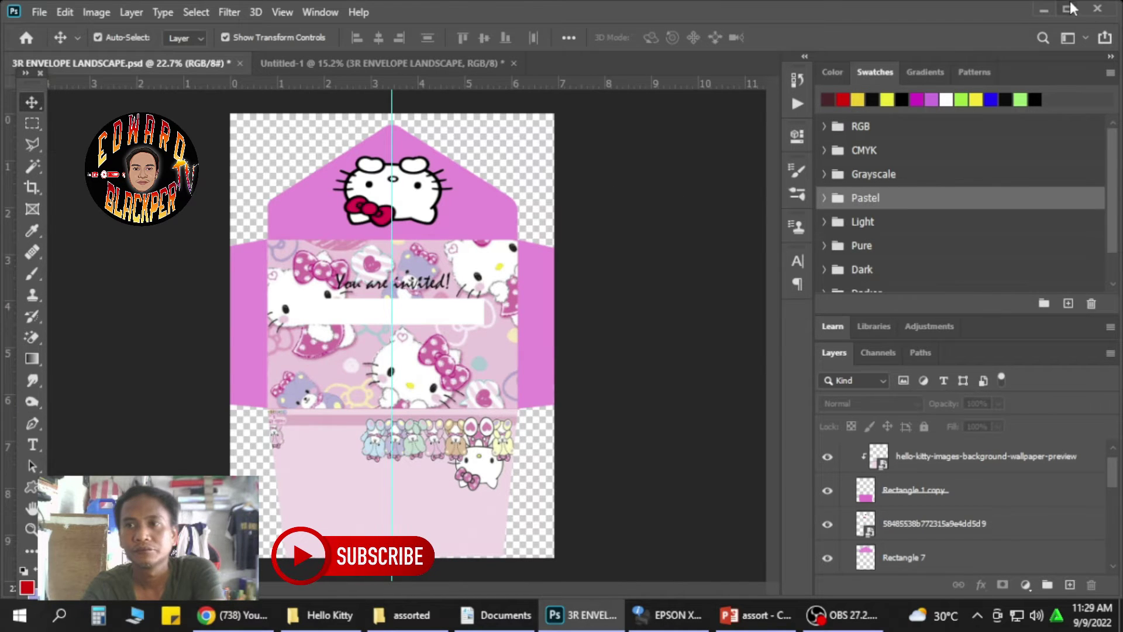
- Switch to the Hello Kitty folder in File Explorer and delete the first of the two 3R ENVELOPE LANDSCAPE images
{"action": "left_click", "coordinate": [1044, 10]}
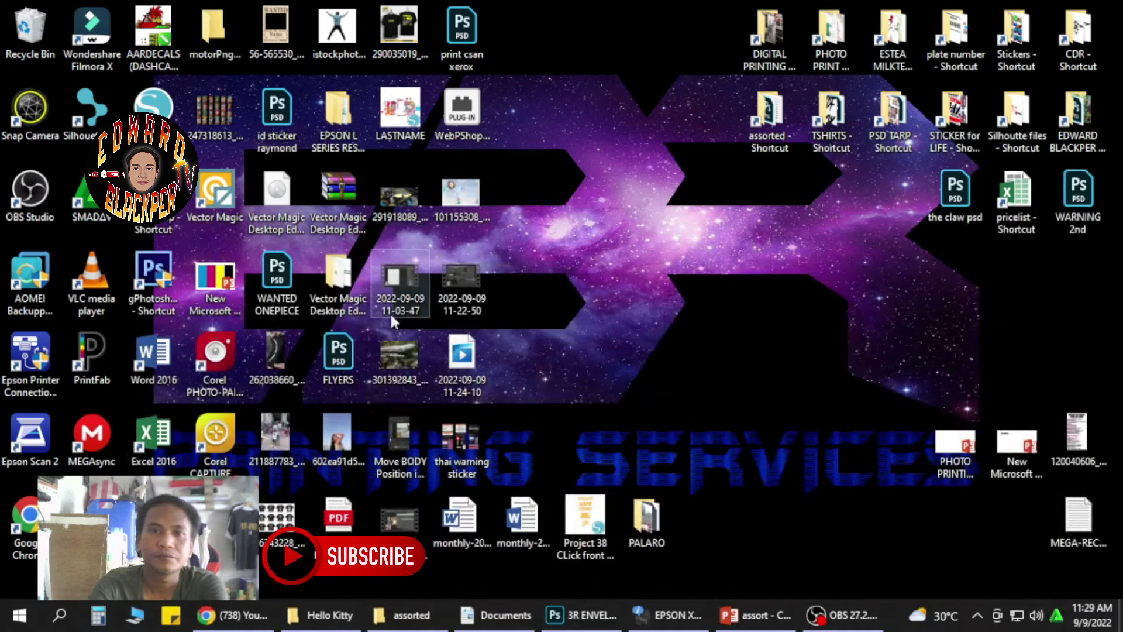
{"action": "left_click", "coordinate": [321, 614]}
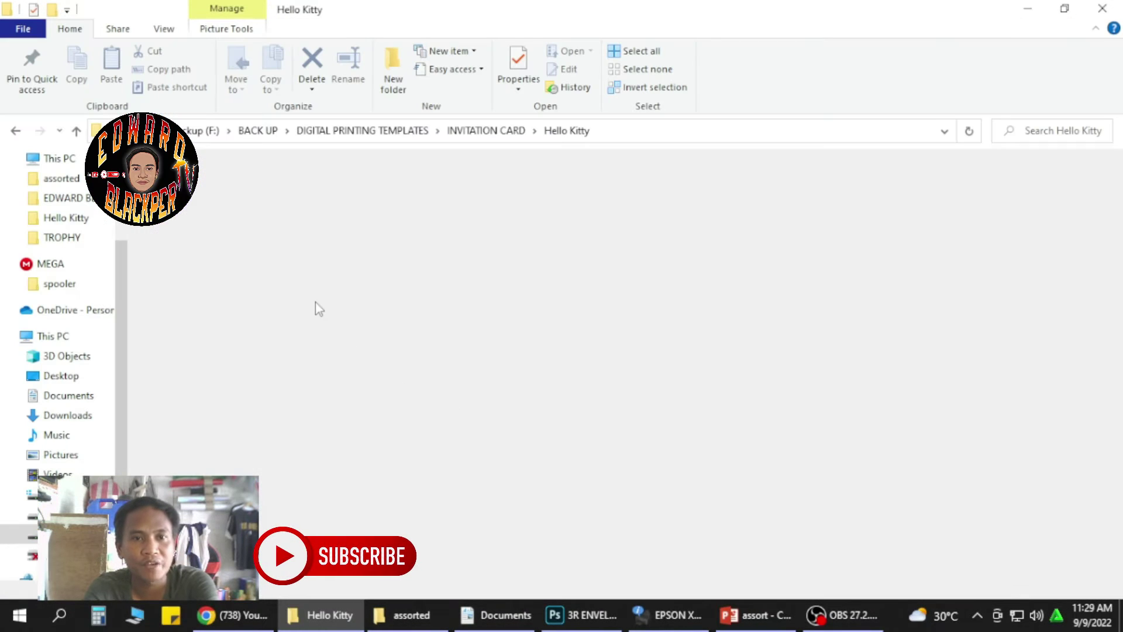
{"action": "left_click", "coordinate": [212, 226]}
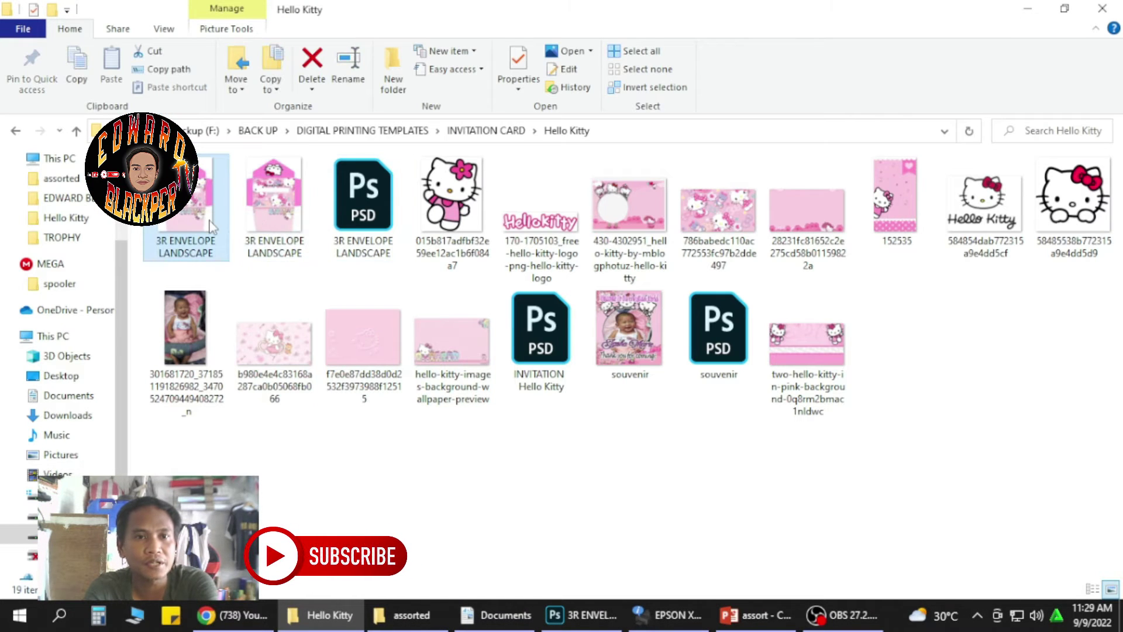
{"action": "key", "text": "Delete"}
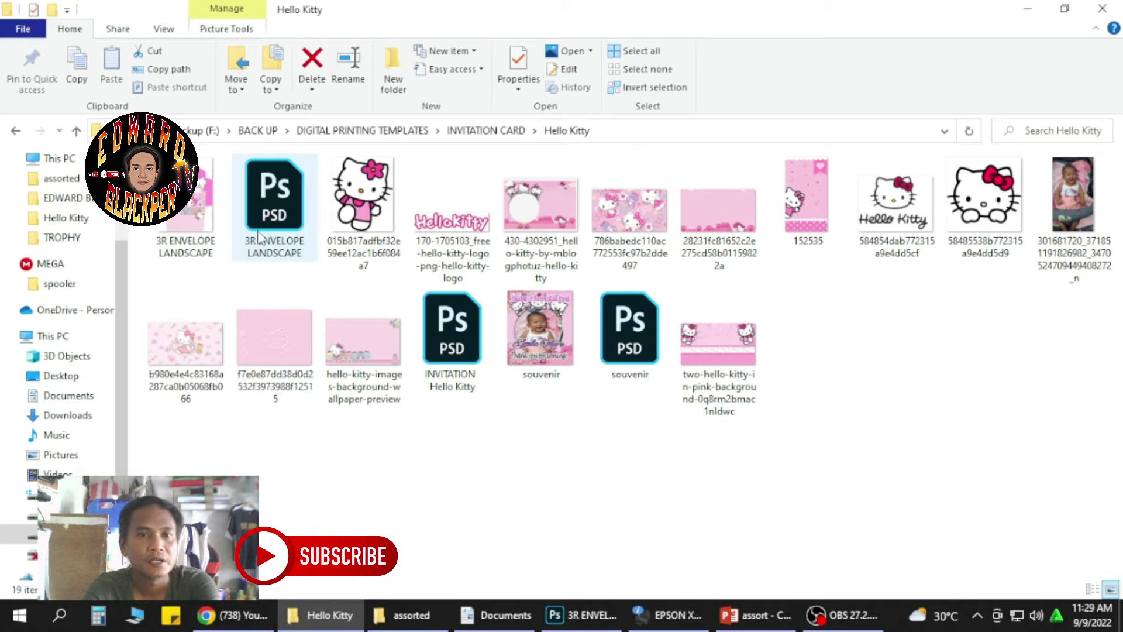
- Switch back to Photoshop and delete the old 3R ENVELOPE LANDSCAPE layer from the Untitled-1 document
{"action": "left_click", "coordinate": [567, 613]}
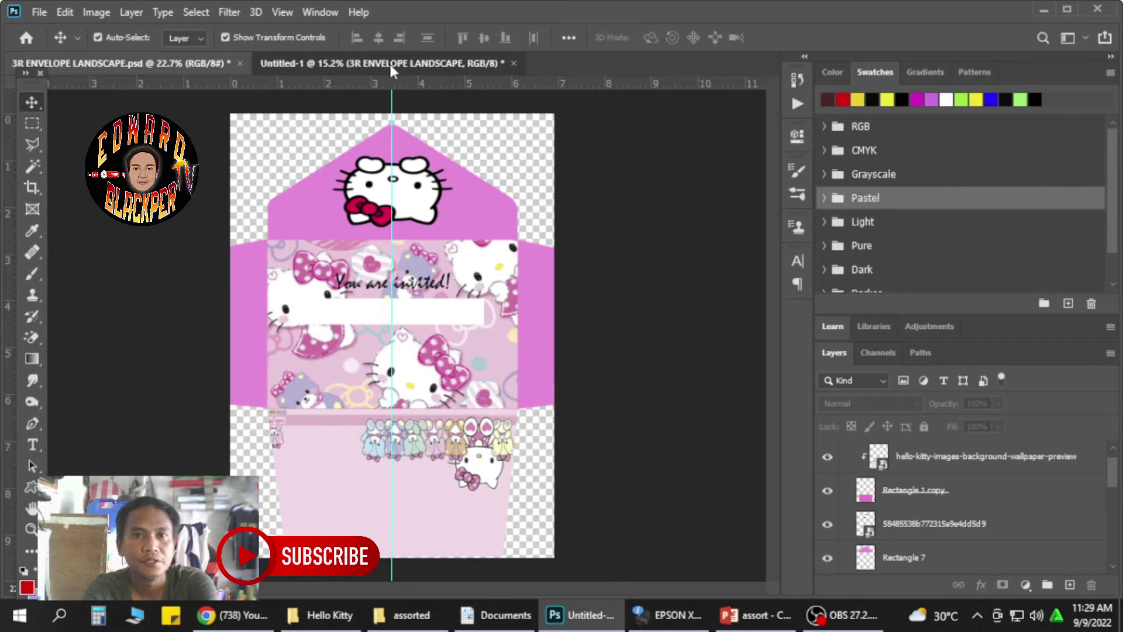
{"action": "key", "text": "Delete"}
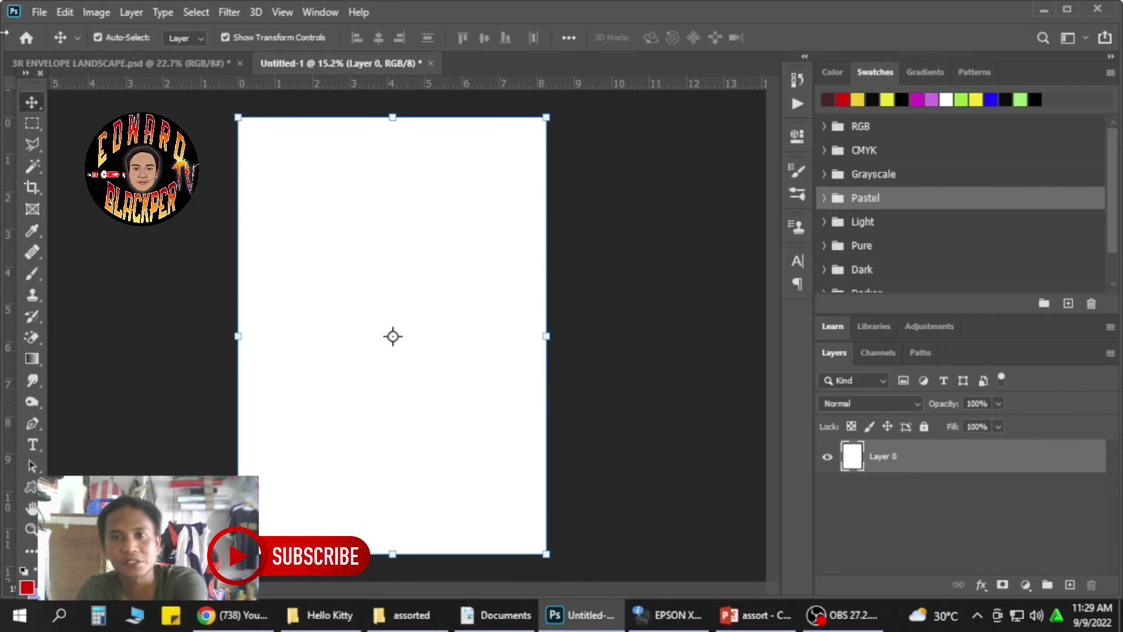
{"action": "left_click", "coordinate": [39, 11]}
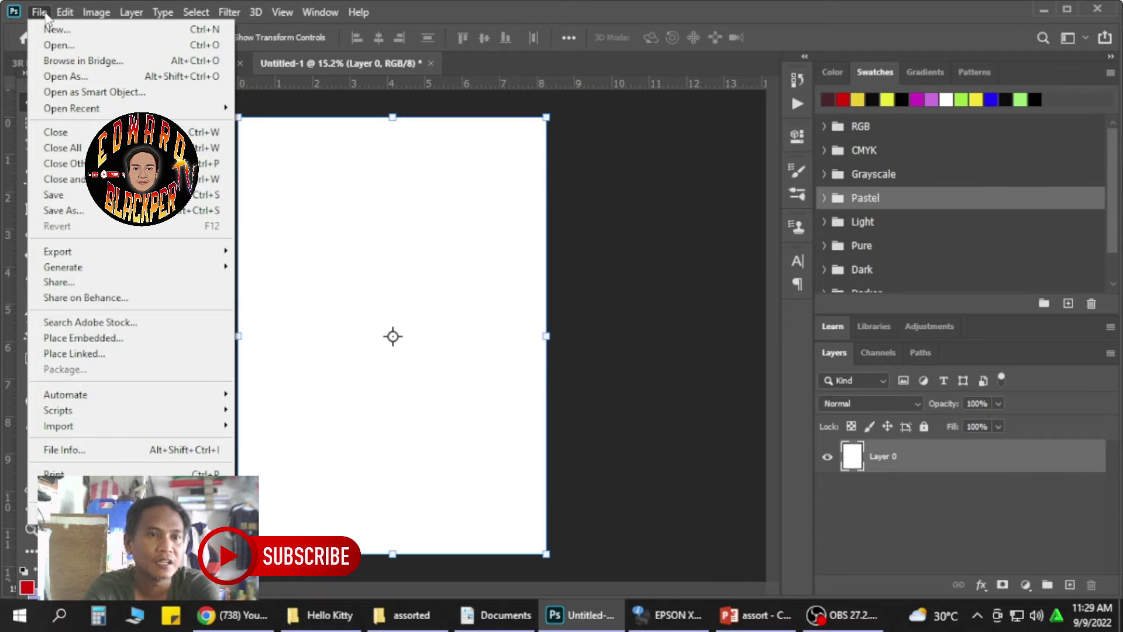
{"action": "left_click", "coordinate": [105, 353]}
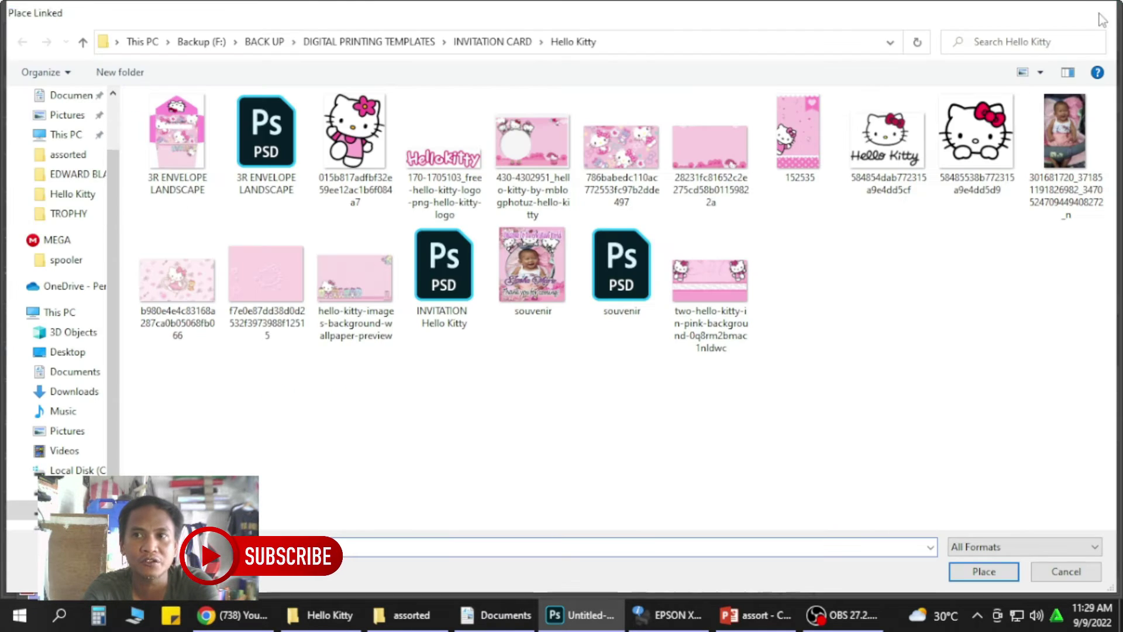
{"action": "left_click", "coordinate": [1103, 17]}
- Place the 3R ENVELOPE LANDSCAPE image from the Hello Kitty folder as a linked object on the blank Untitled-1 page
{"action": "left_click", "coordinate": [39, 12]}
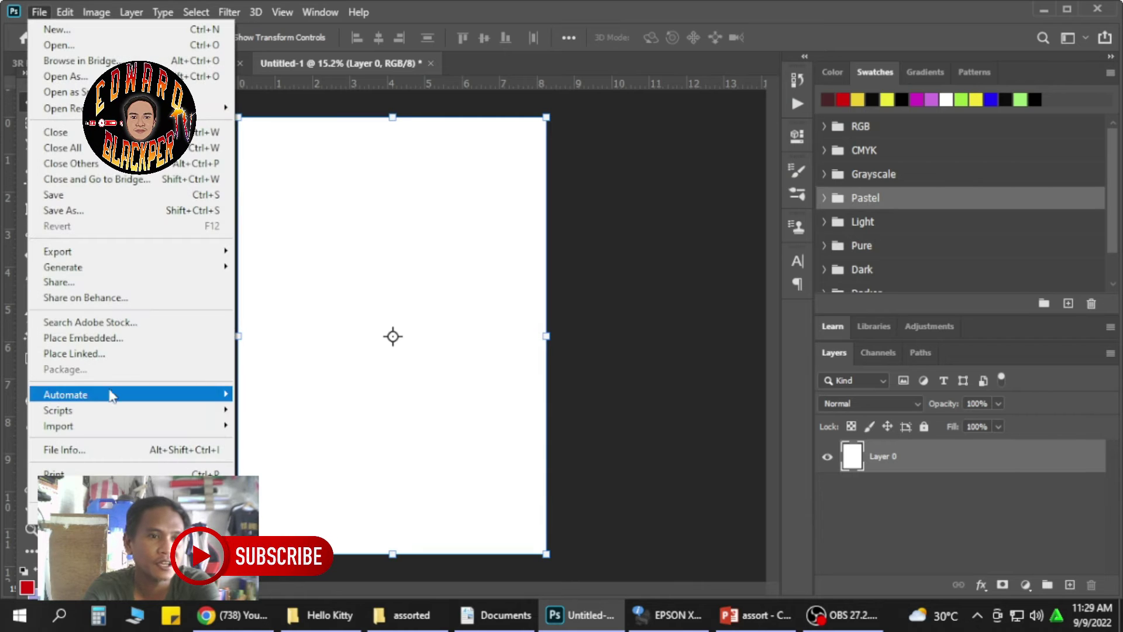
{"action": "left_click", "coordinate": [223, 354]}
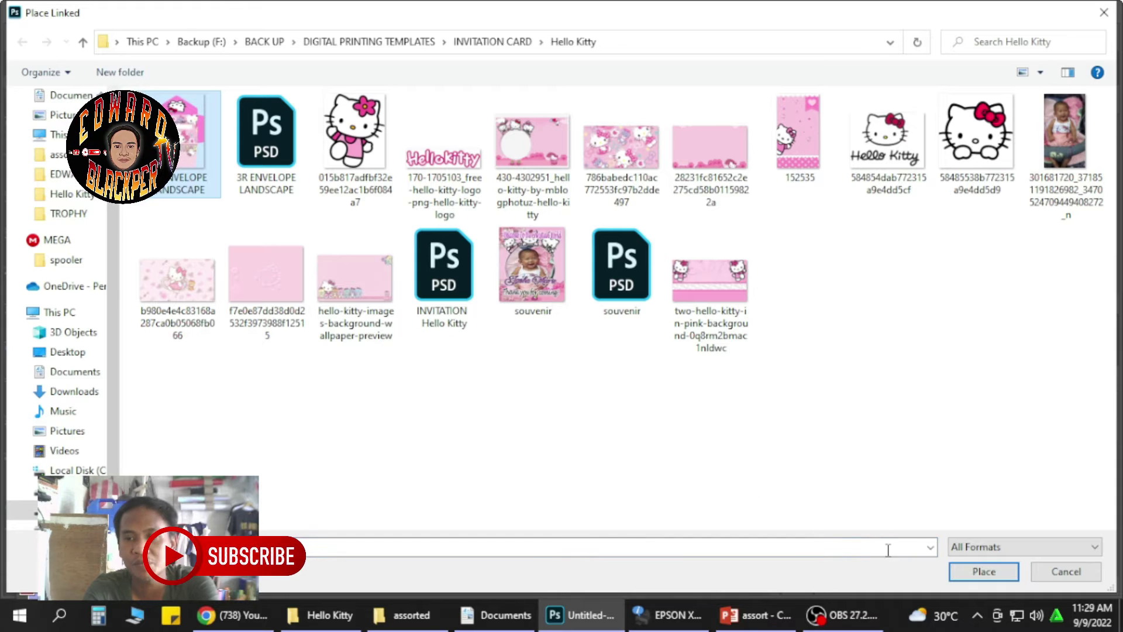
{"action": "left_click", "coordinate": [983, 572]}
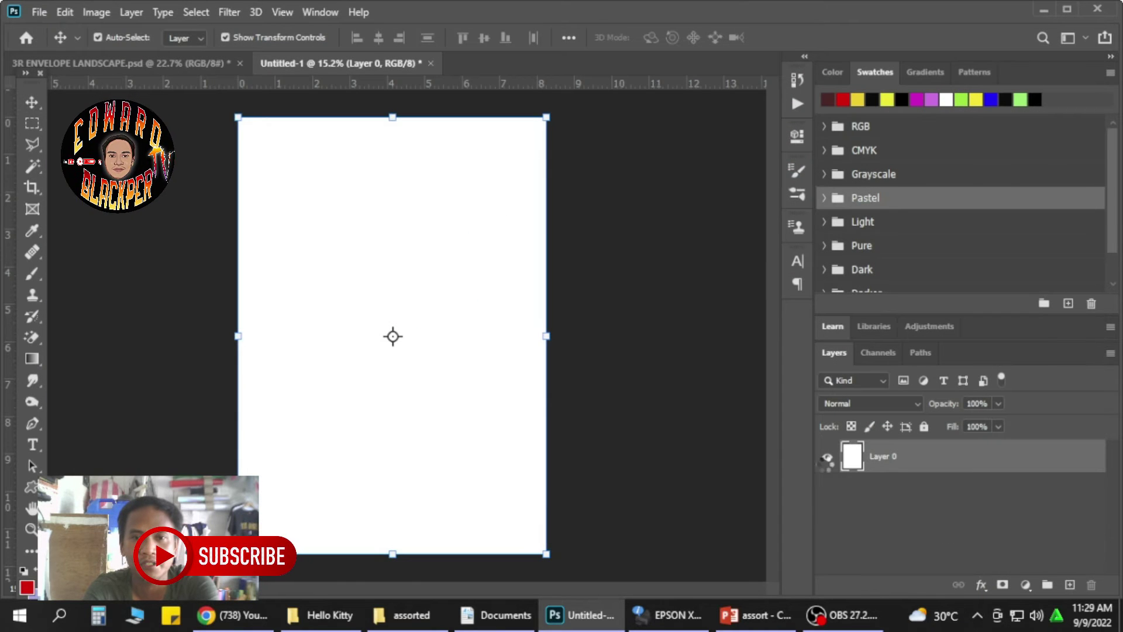
{"action": "left_click", "coordinate": [32, 103]}
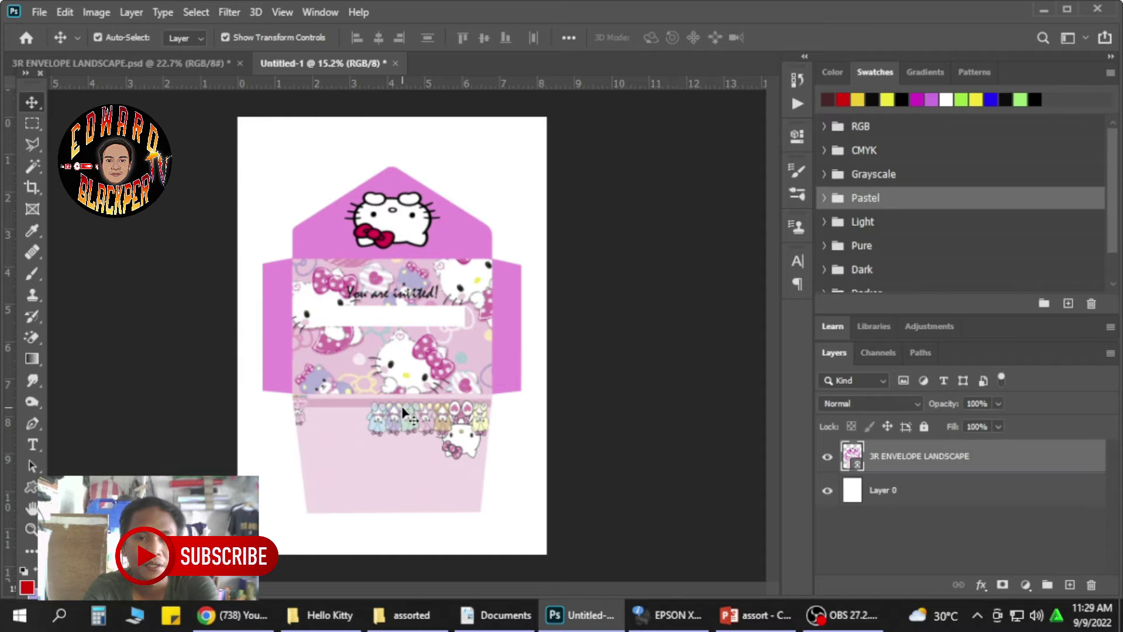
- Move the placed envelope straight up so its flap tip sits near the page's upper edge
{"action": "left_click_drag", "start_coordinate": [396, 458], "coordinate": [394, 404]}
{"action": "left_click", "coordinate": [576, 417]}
{"action": "left_click", "coordinate": [463, 403]}
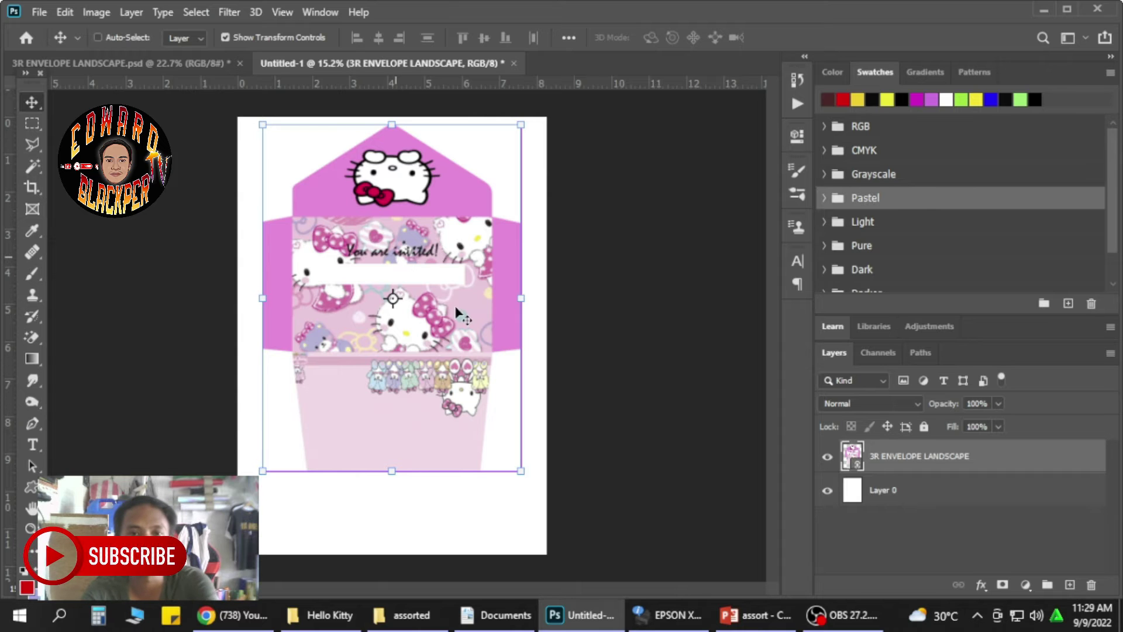
- Open the print settings for the Untitled-1 page, close them without printing, and select the placed envelope
{"action": "key", "text": "ctrl+p"}
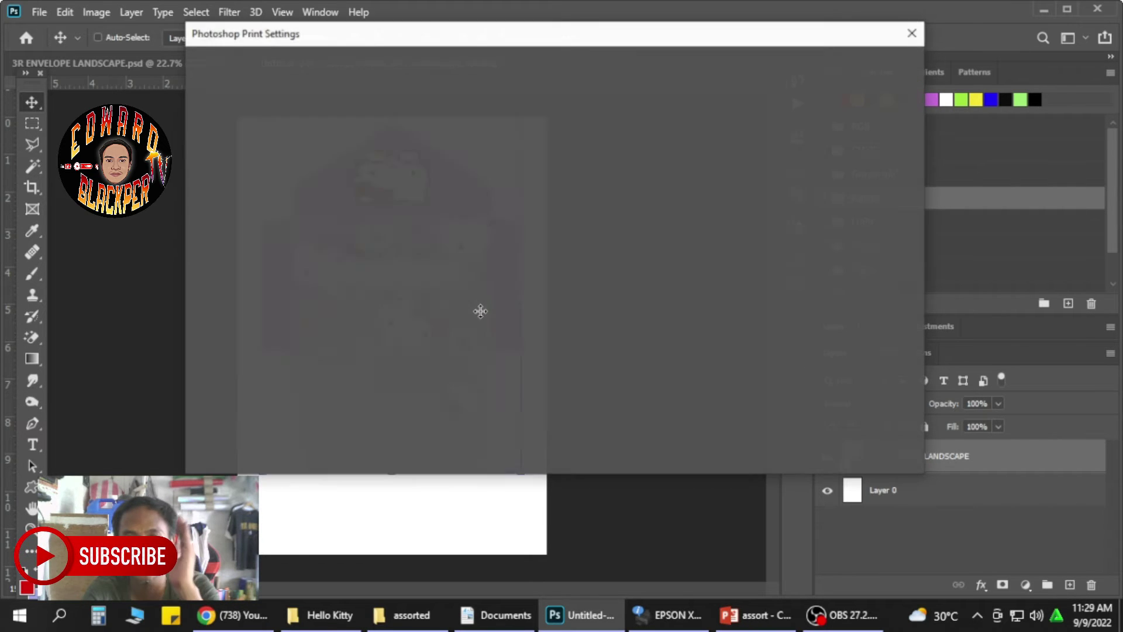
{"action": "left_click", "coordinate": [913, 32]}
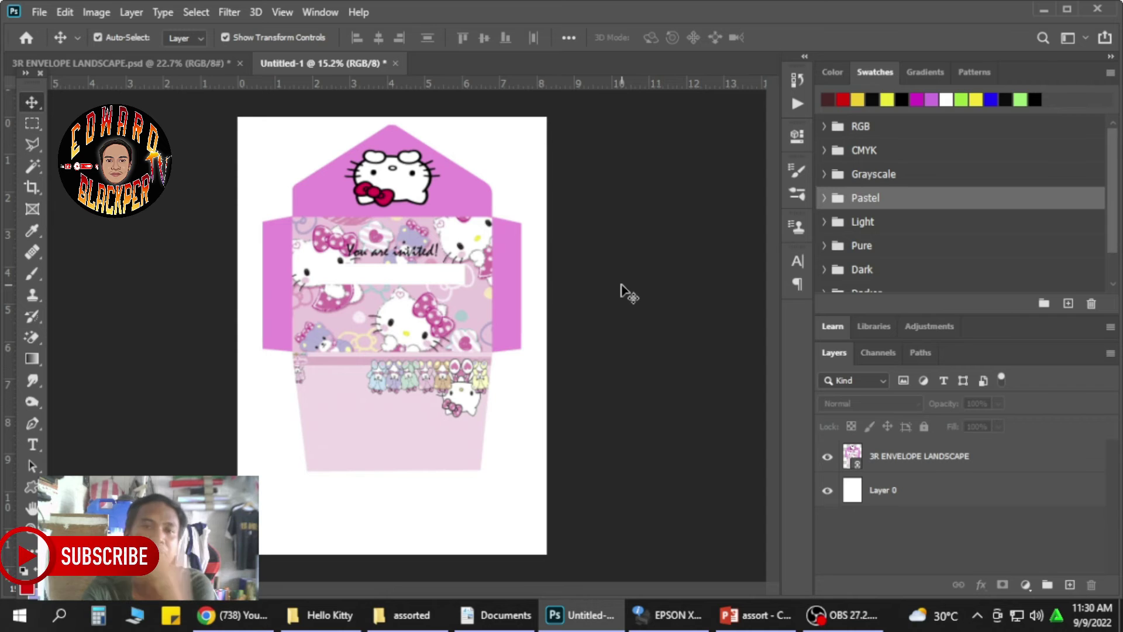
{"action": "left_click", "coordinate": [402, 202]}
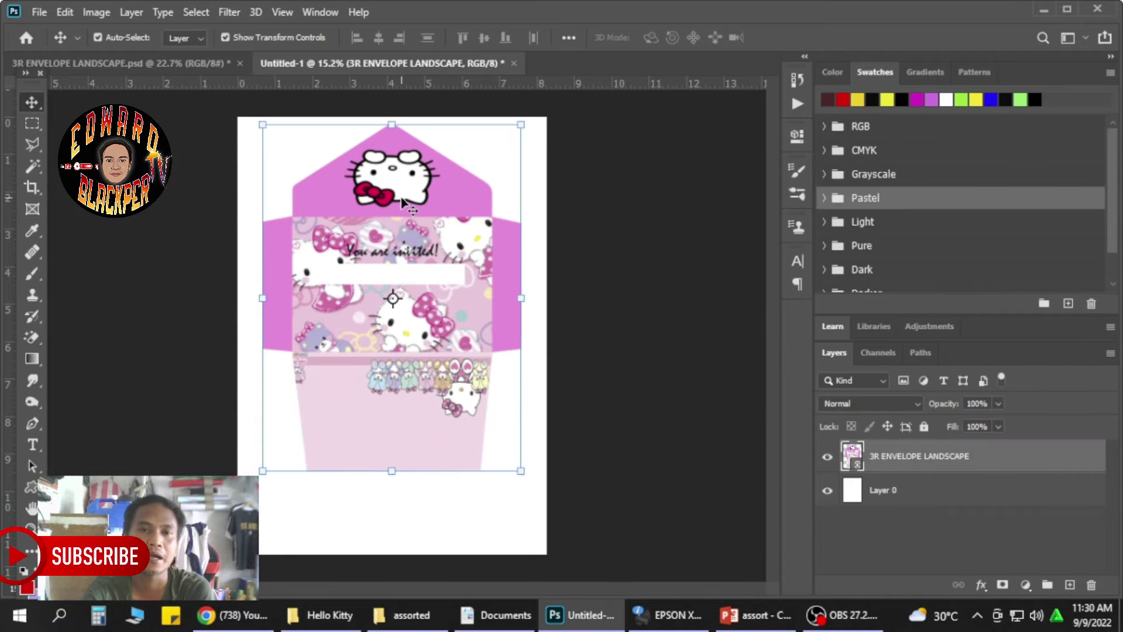